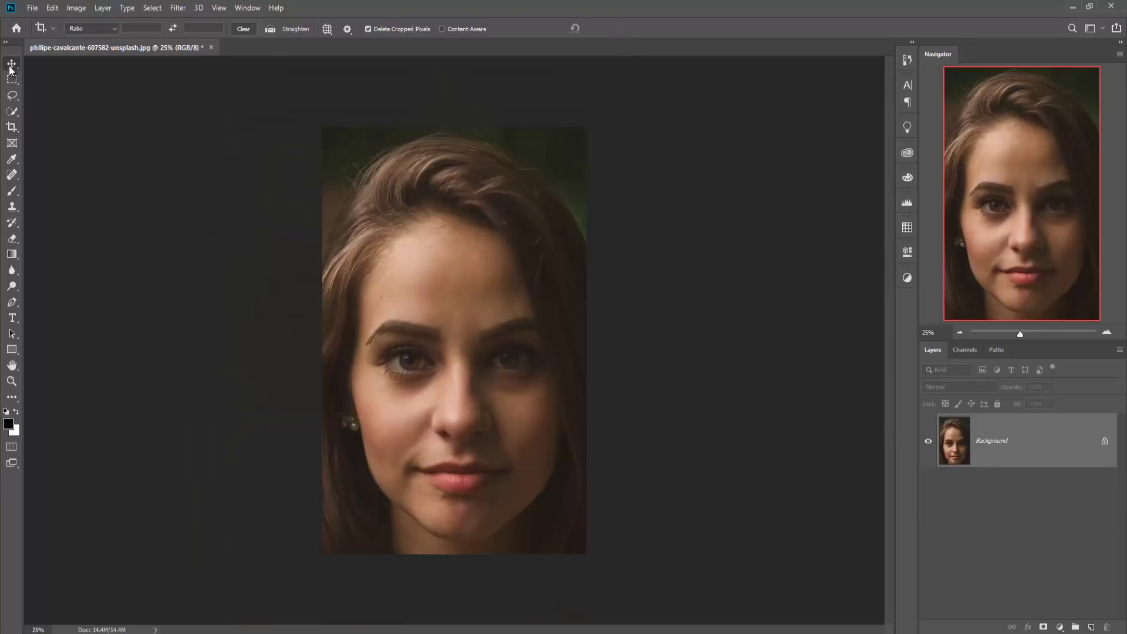
# Duplicate the Background layer with its default name and add a Curves adjustment layer above the copy
pyautogui.rightClick(1018, 442)
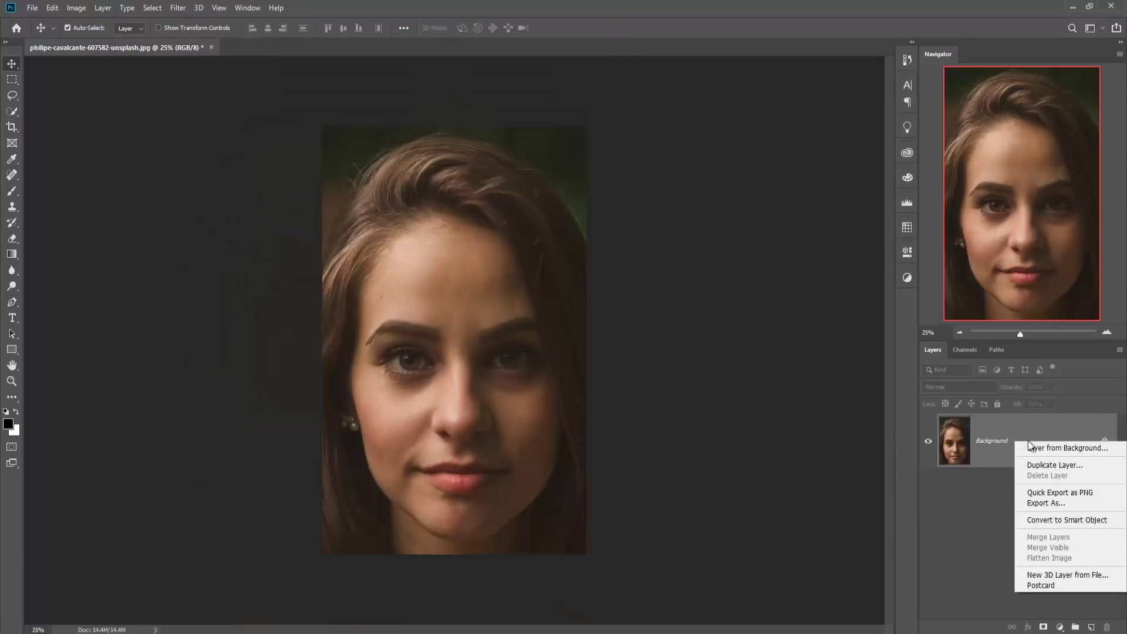
pyautogui.click(1051, 465)
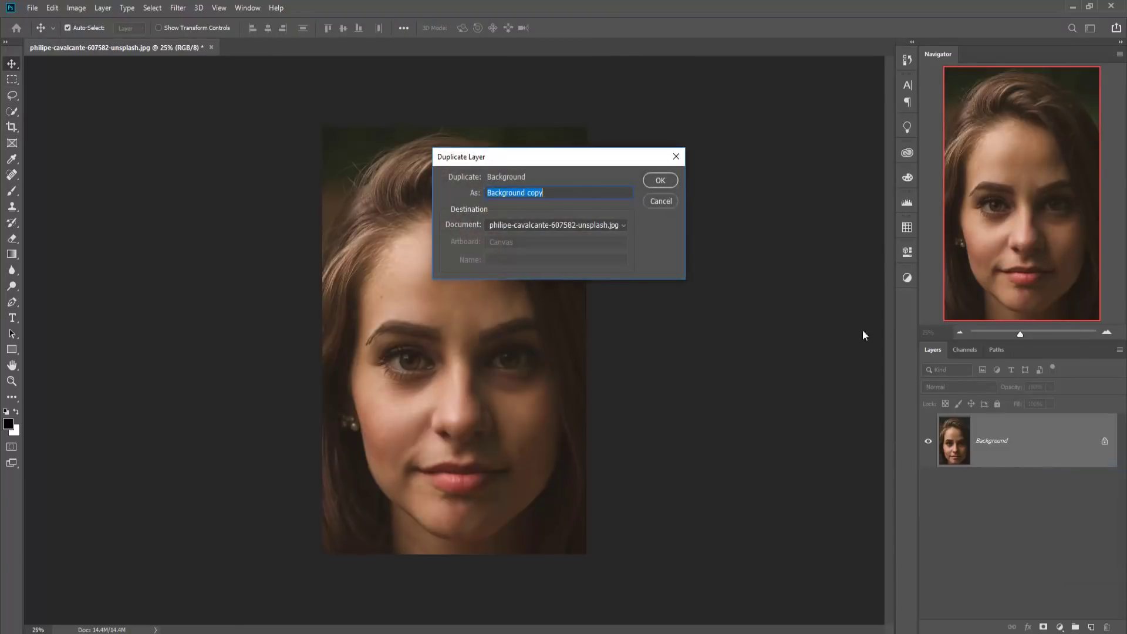
pyautogui.click(670, 185)
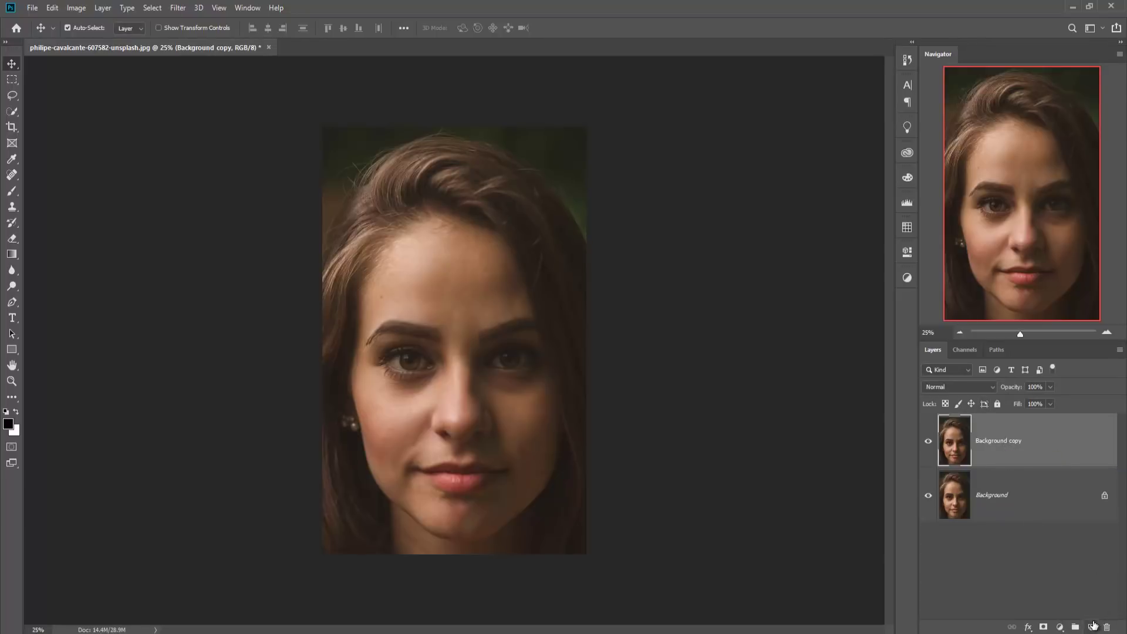
pyautogui.click(1060, 628)
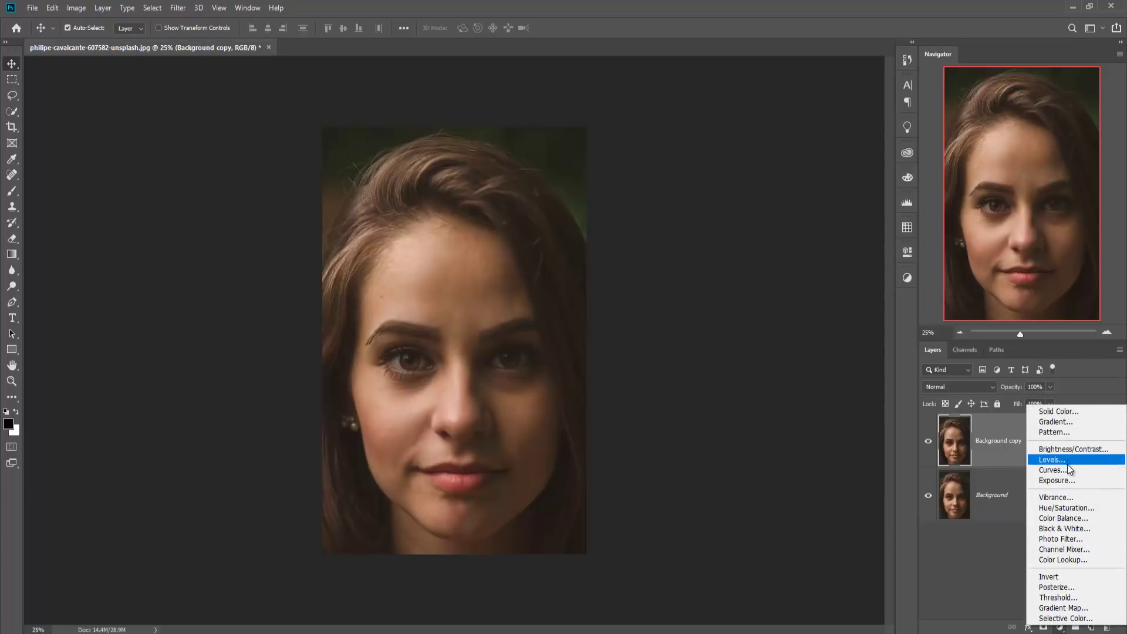
pyautogui.click(1088, 470)
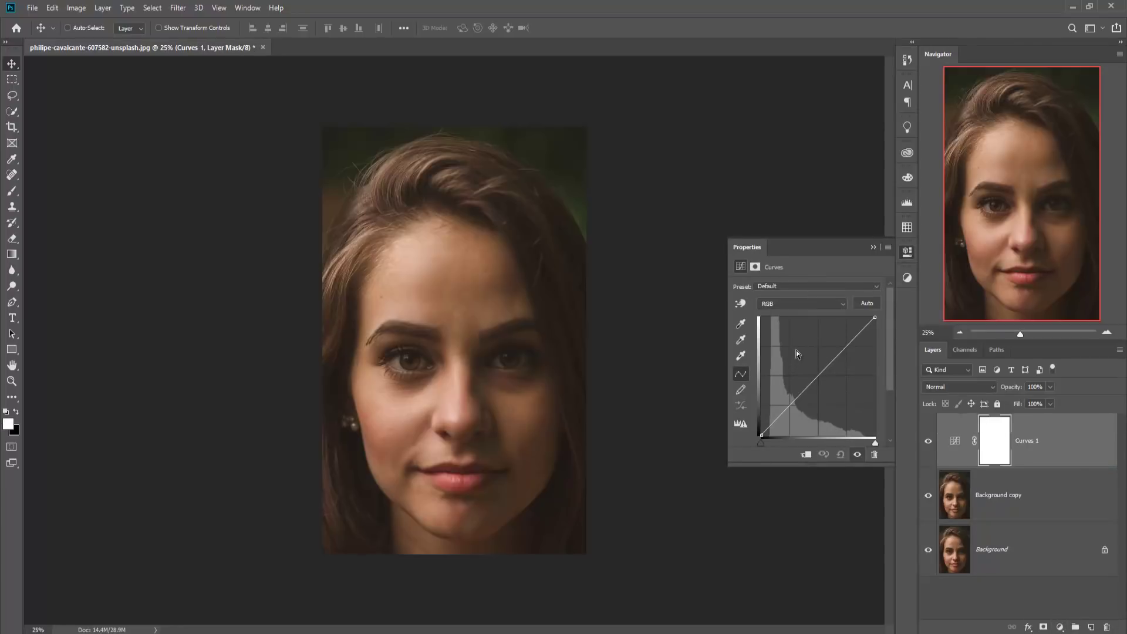
# Try adjusting the midpoint of the Blue channel's curve, then remove the added curve point
pyautogui.hotkey('ctrl', '+')
pyautogui.hotkey('ctrl', '+')
pyautogui.hotkey('ctrl', '+')
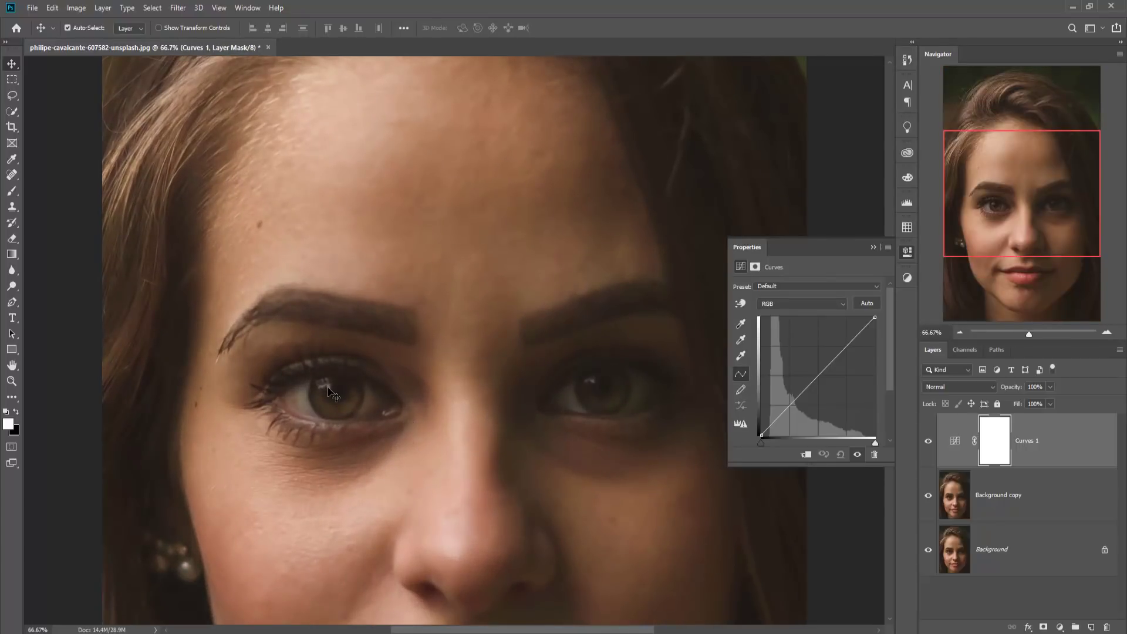
pyautogui.click(843, 305)
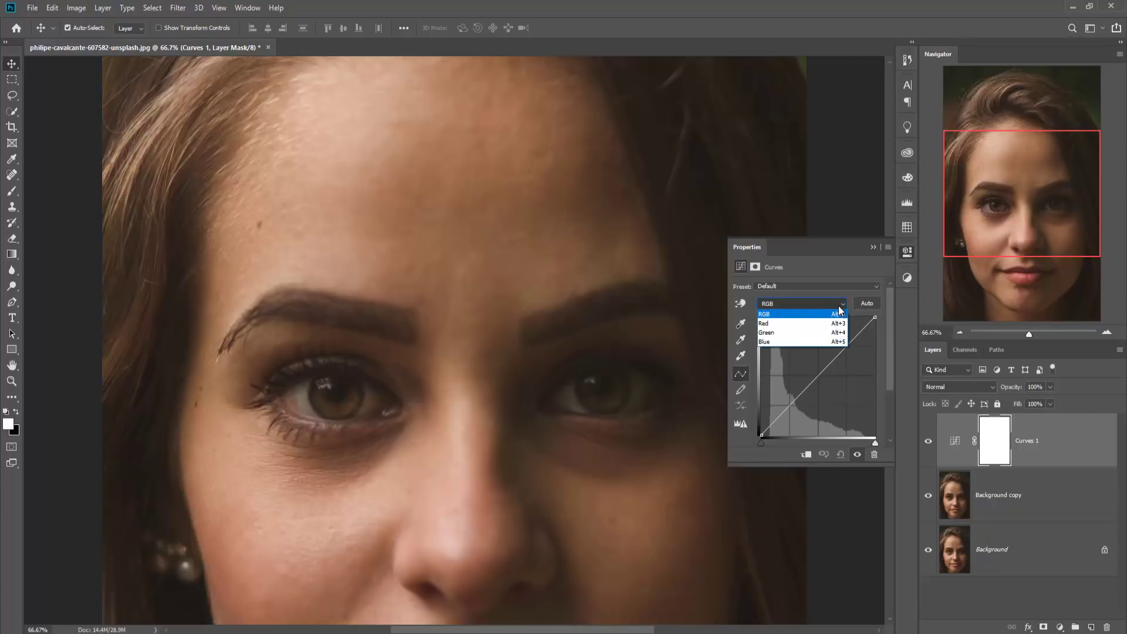
pyautogui.click(781, 341)
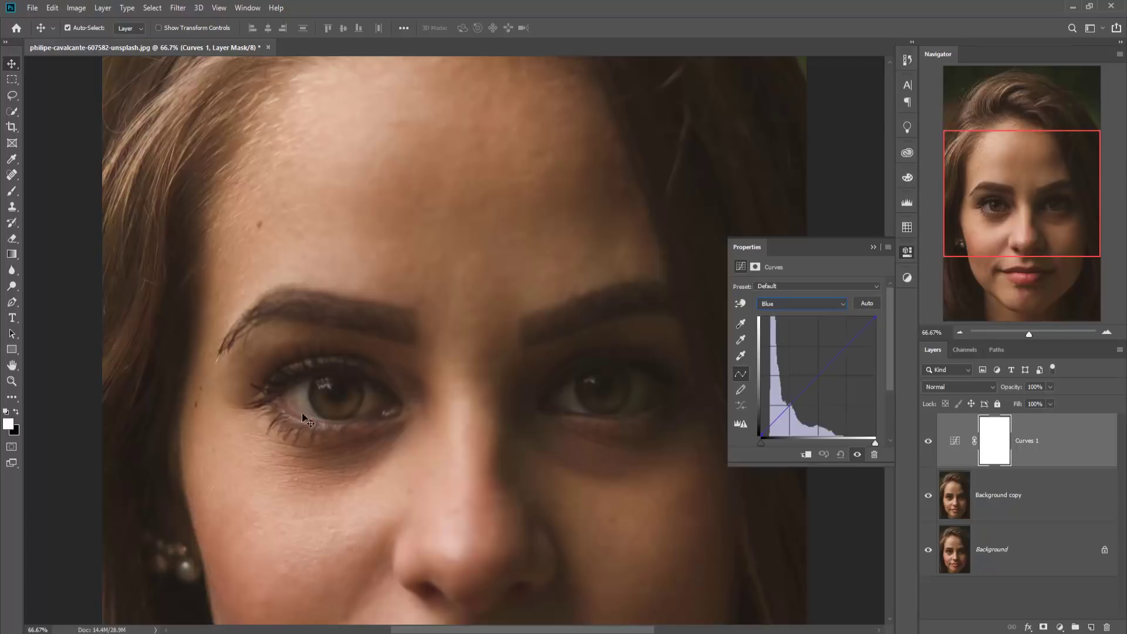
pyautogui.click(819, 375)
pyautogui.moveTo(819, 376); pyautogui.dragTo(900, 424)
# Brighten the portrait by raising the RGB curve's midtones strongly with two curve points
pyautogui.click(846, 308)
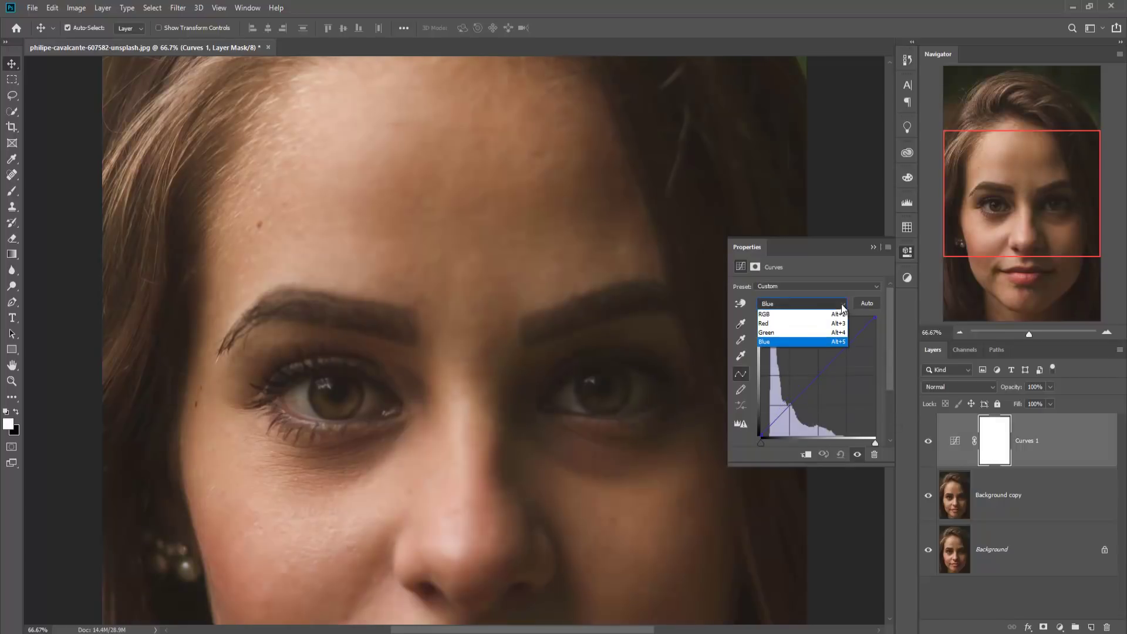
pyautogui.click(790, 318)
pyautogui.moveTo(815, 381); pyautogui.dragTo(803, 362)
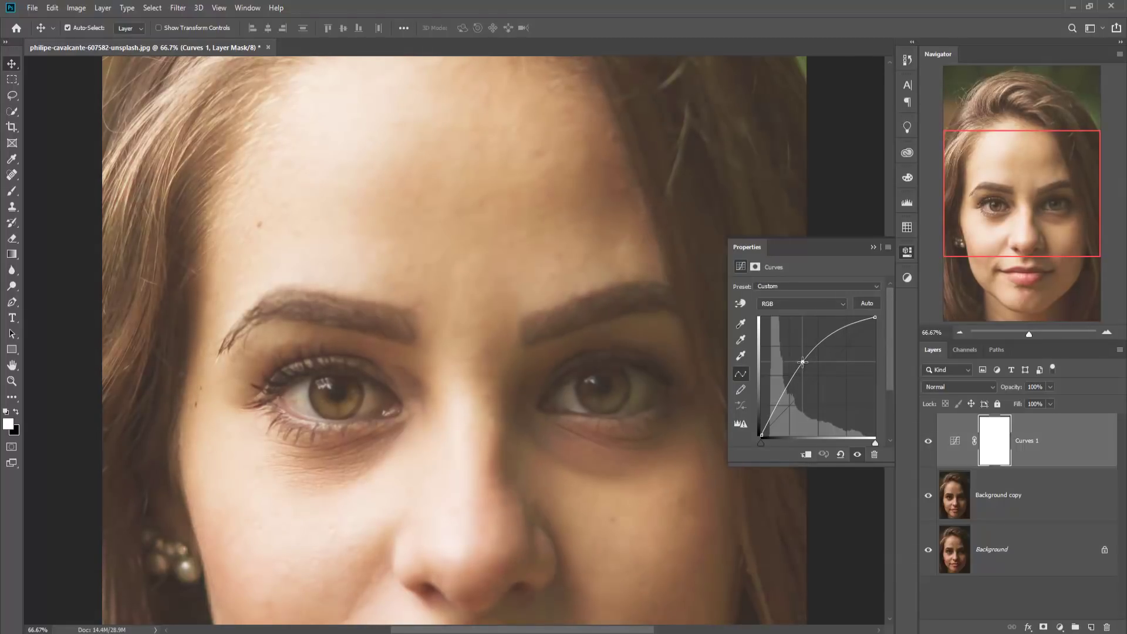
pyautogui.moveTo(803, 361); pyautogui.dragTo(810, 358)
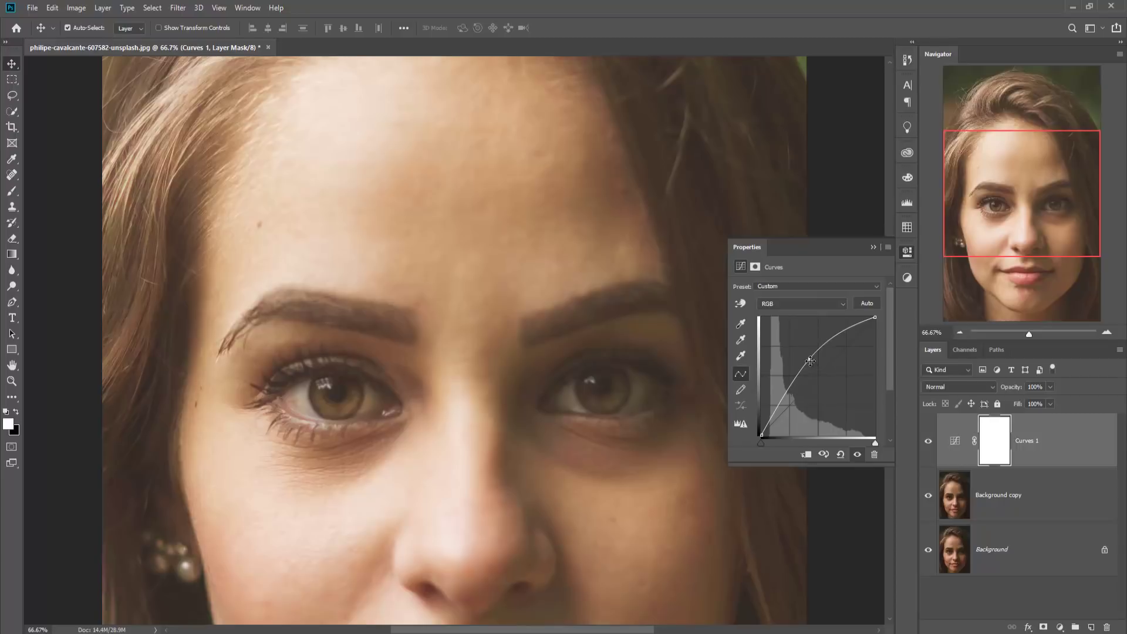
pyautogui.moveTo(809, 359); pyautogui.dragTo(825, 334)
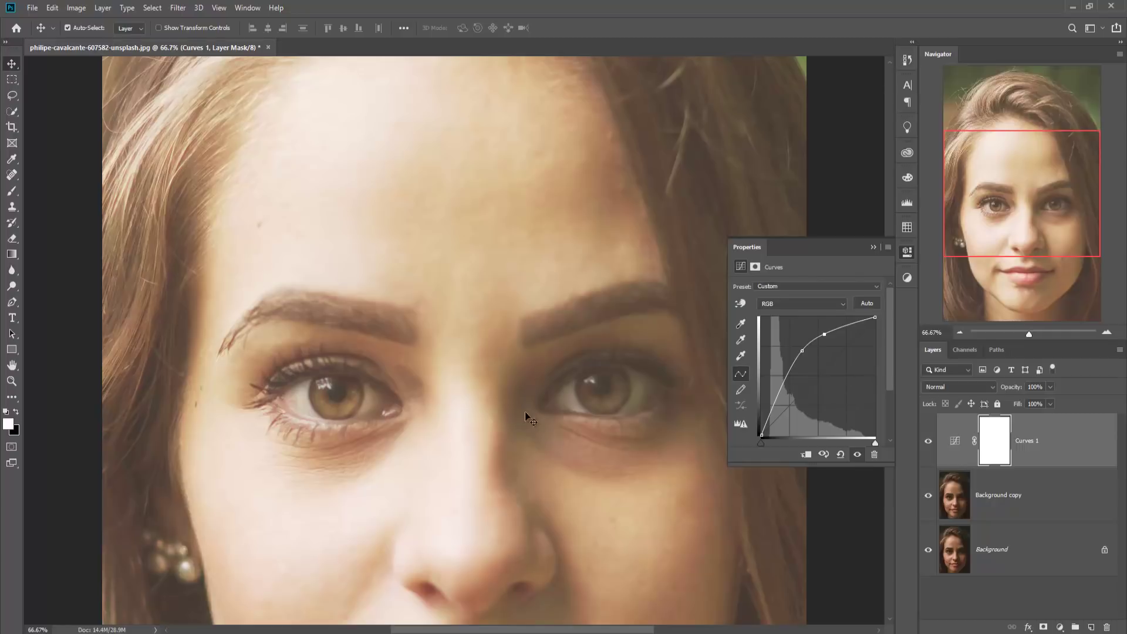
# Try moving the midpoints of the Blue and Green channel curves, bringing each back to the diagonal
pyautogui.click(843, 306)
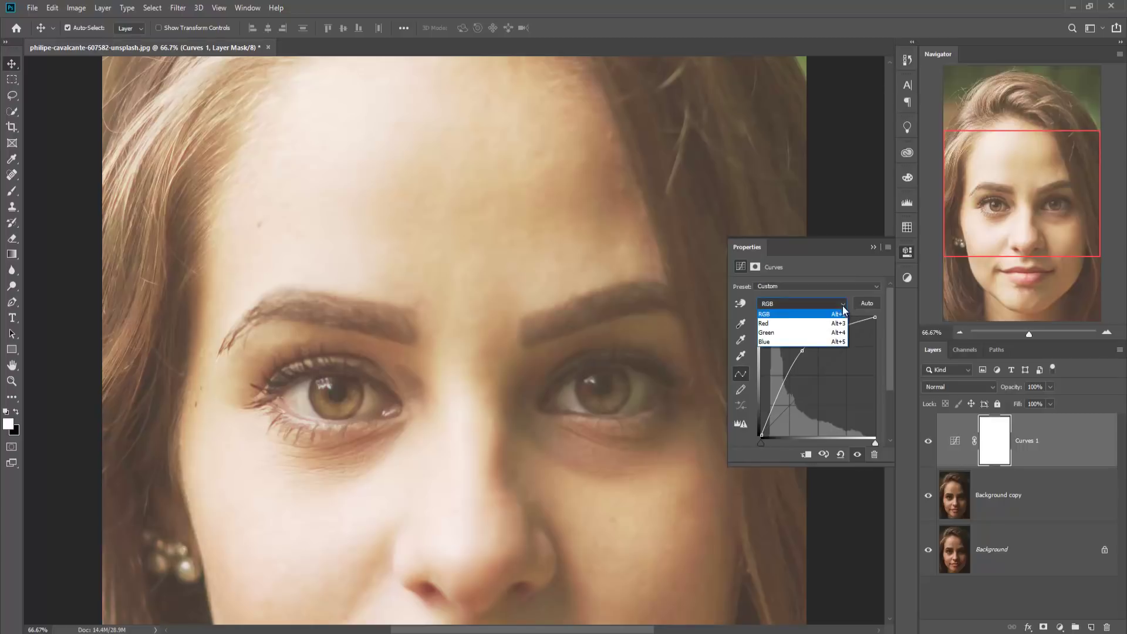
pyautogui.click(771, 342)
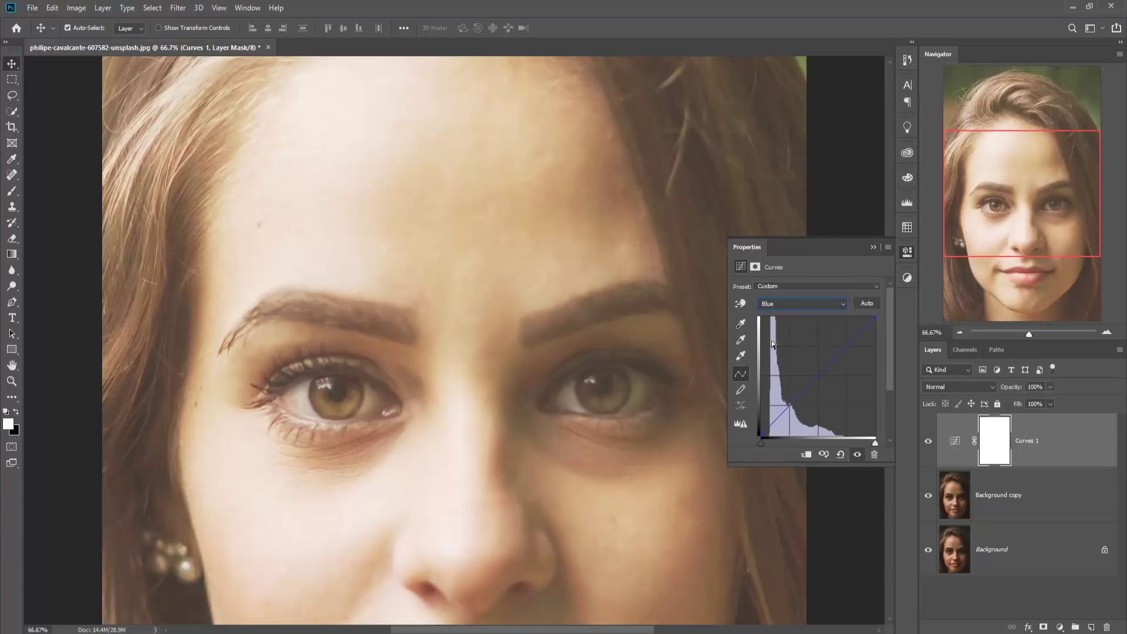
pyautogui.moveTo(822, 372)
pyautogui.mouseDown()
pyautogui.moveTo(801, 357)
pyautogui.moveTo(817, 375)
pyautogui.mouseUp()
pyautogui.click(845, 304)
pyautogui.click(789, 330)
pyautogui.press('Up')
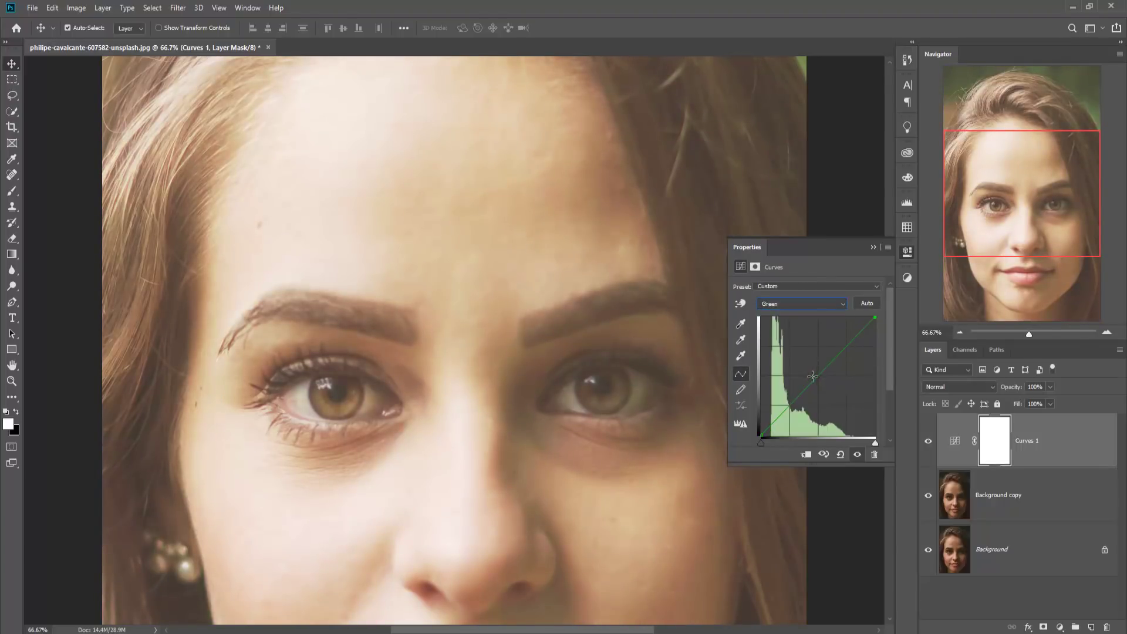
pyautogui.moveTo(814, 378)
pyautogui.mouseDown()
pyautogui.moveTo(804, 359)
pyautogui.moveTo(819, 375)
pyautogui.mouseUp()
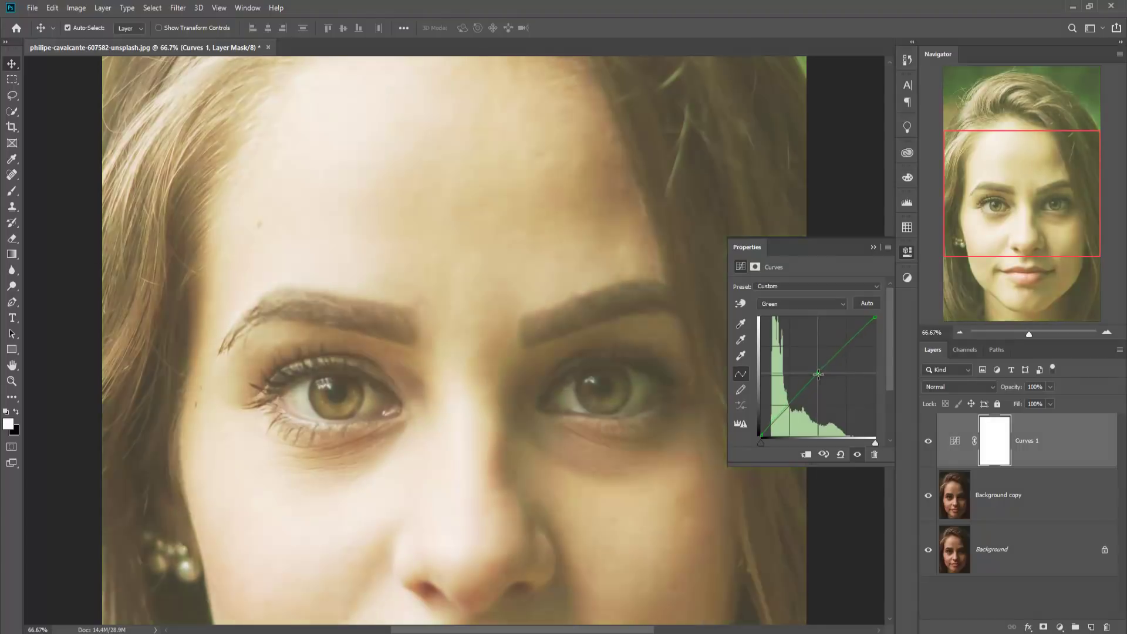
# Raise the midpoint of the Blue channel's curve well above the diagonal for a violet tint and collapse the curve settings
pyautogui.click(844, 304)
pyautogui.click(794, 340)
pyautogui.moveTo(818, 376); pyautogui.dragTo(807, 342)
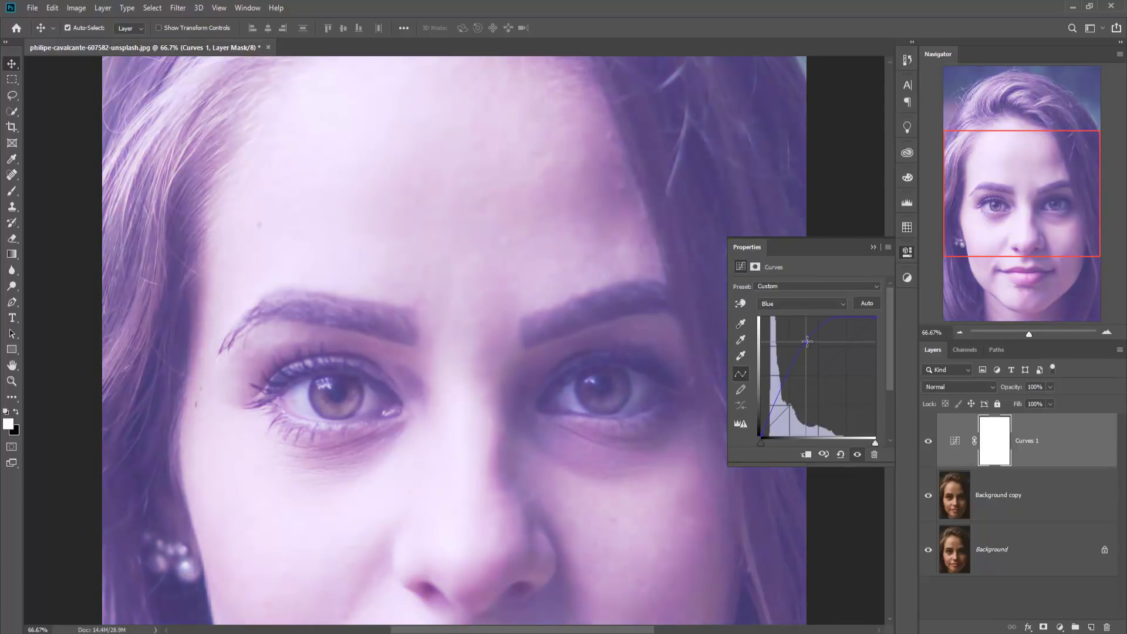
pyautogui.moveTo(808, 342); pyautogui.dragTo(812, 345)
pyautogui.click(873, 247)
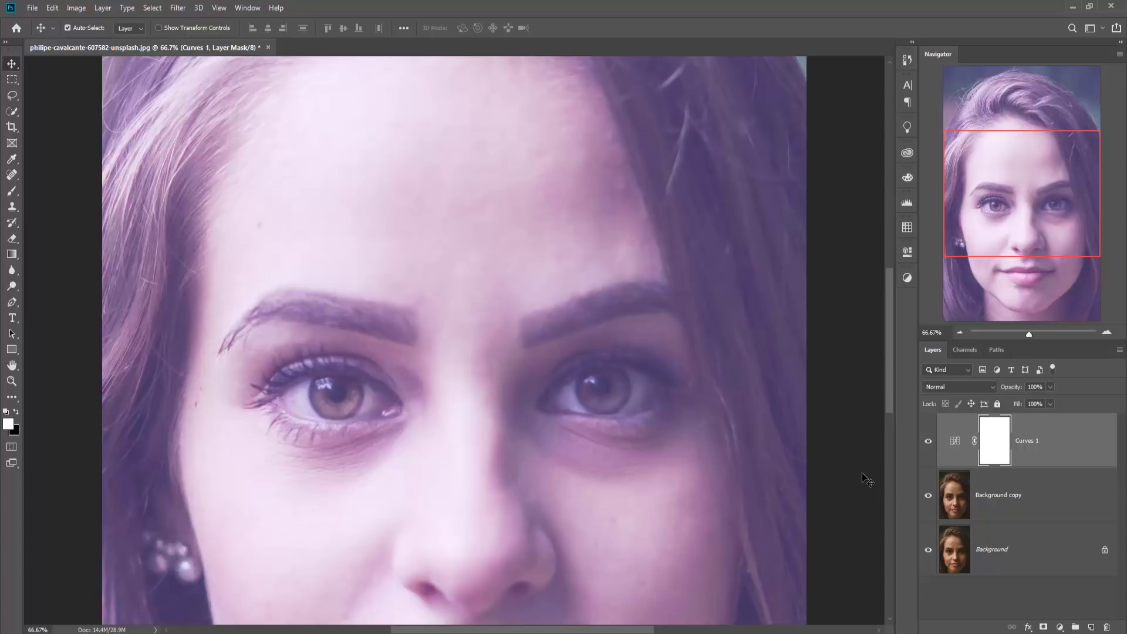
# Invert the Curves layer's mask to black so the tint is hidden
pyautogui.click(1072, 448)
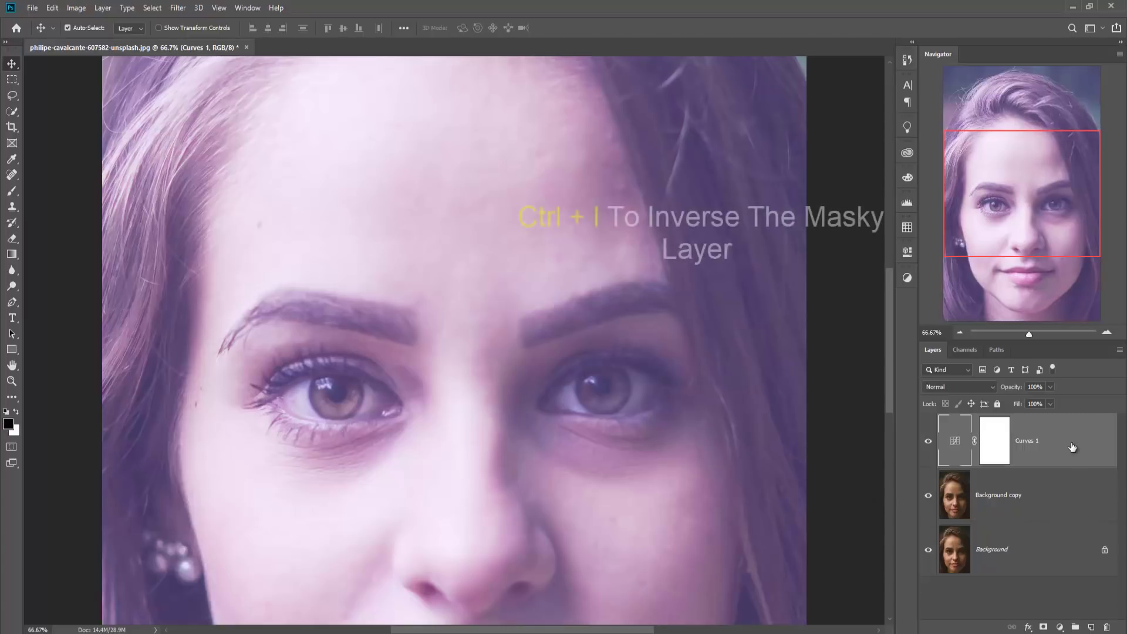
pyautogui.click(1006, 444)
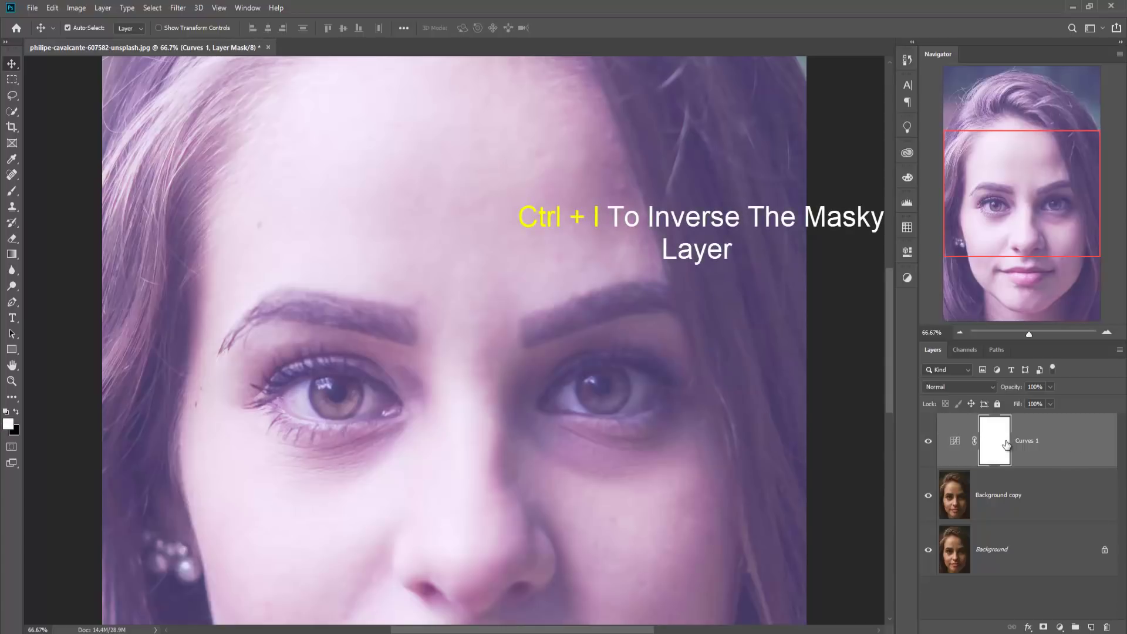
pyautogui.press('ctrl')
pyautogui.hotkey('ctrl', 'i')
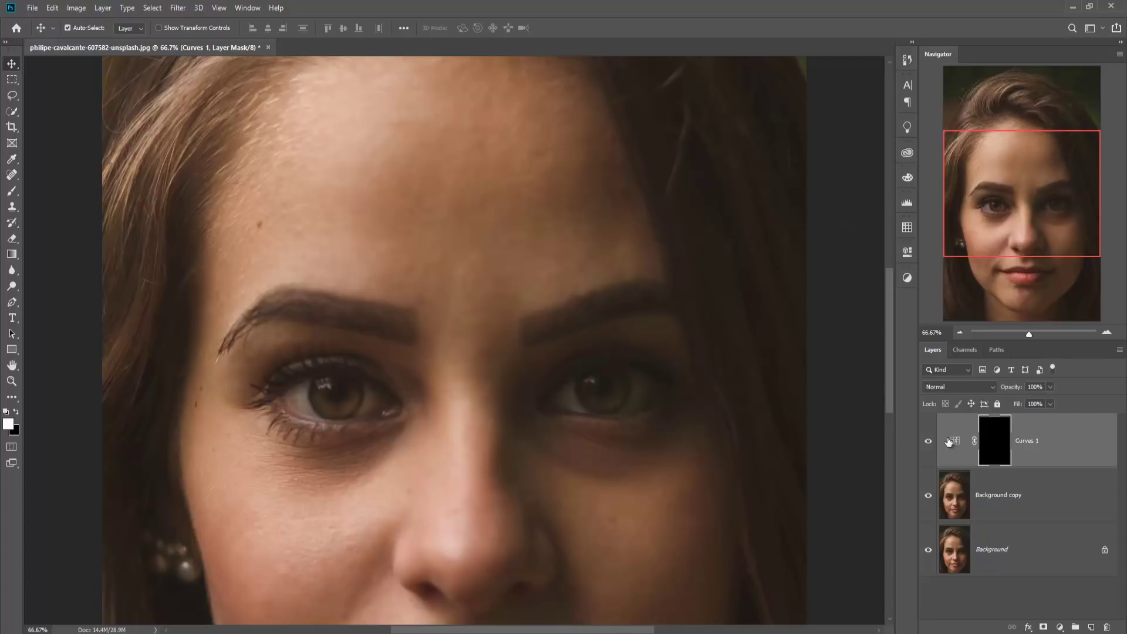
# Activate the Brush tool and choose the Soft Round preset from General Brushes
pyautogui.click(14, 192)
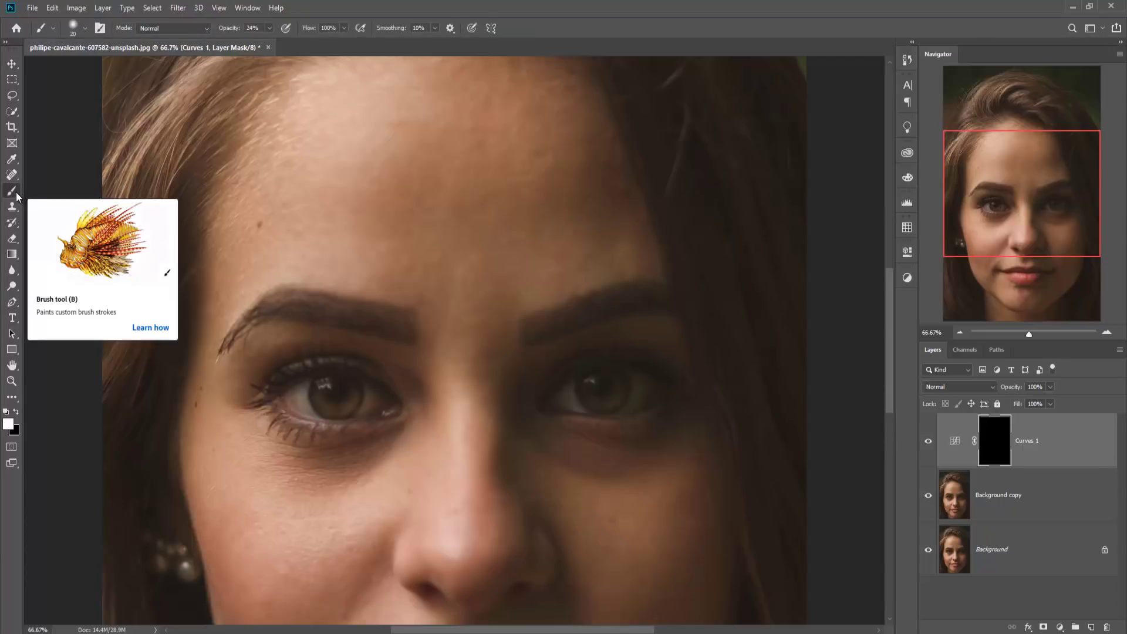
pyautogui.click(84, 30)
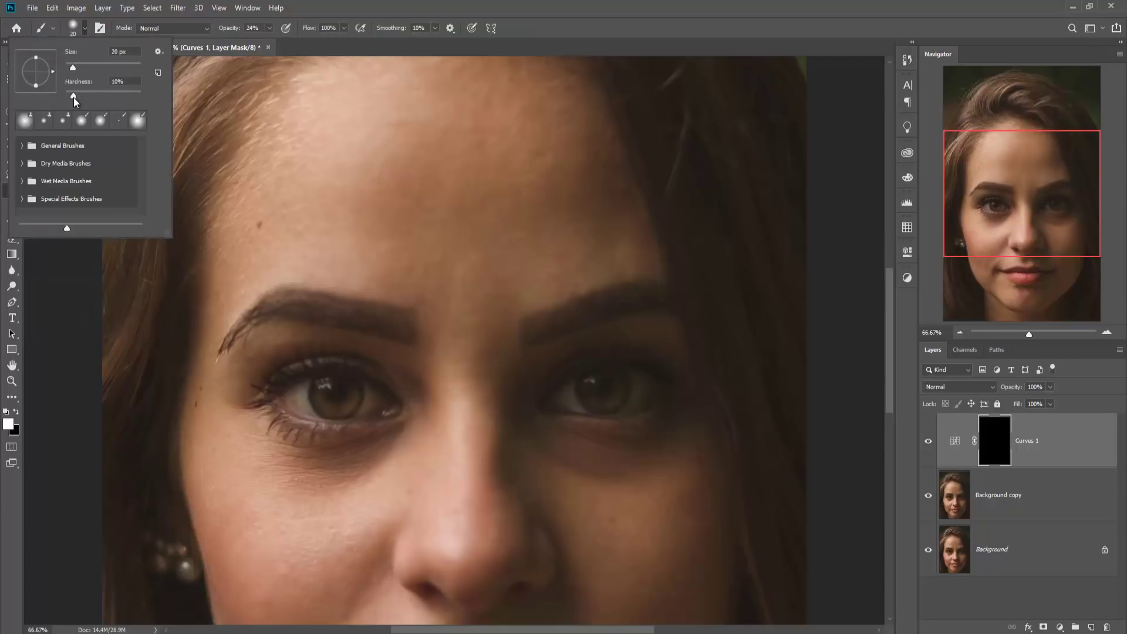
pyautogui.moveTo(74, 97); pyautogui.dragTo(75, 97)
pyautogui.click(157, 52)
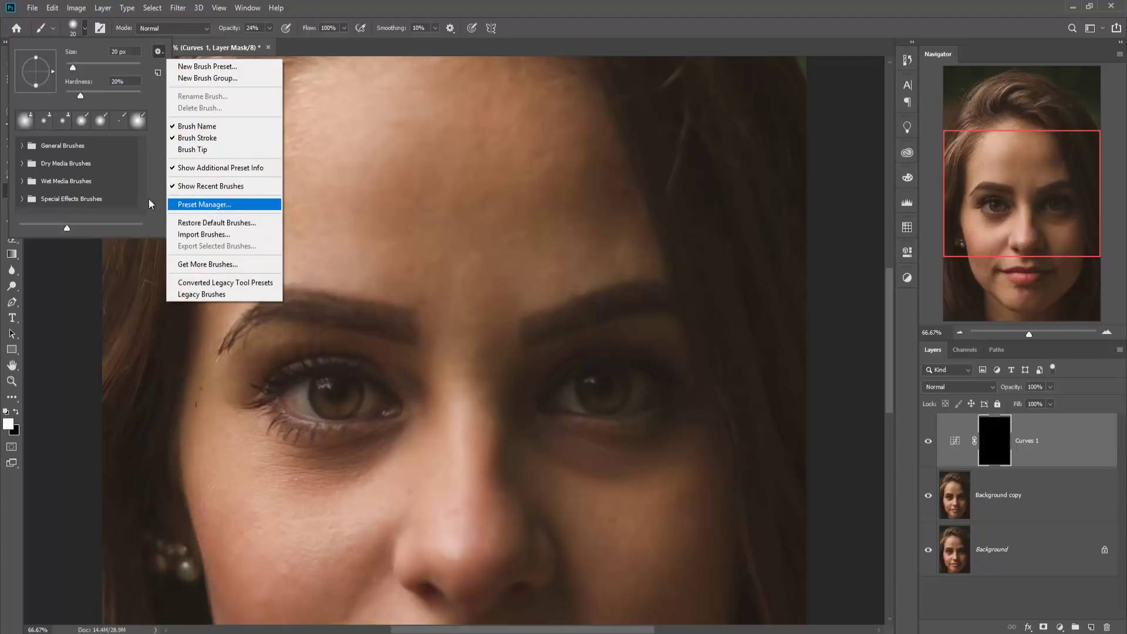
pyautogui.click(21, 146)
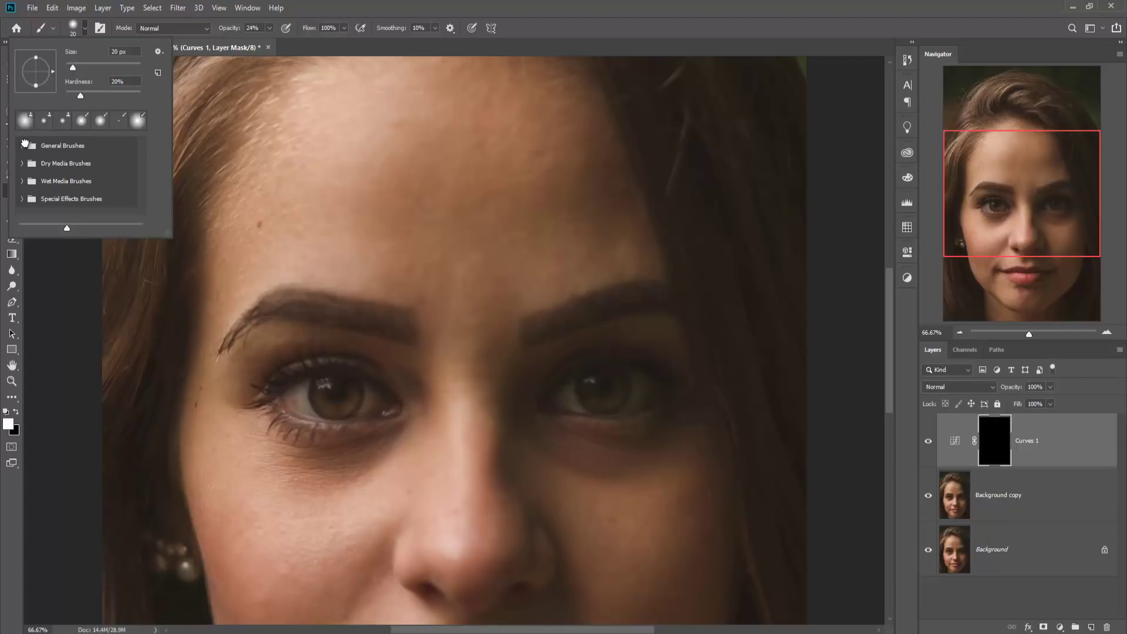
pyautogui.click(24, 146)
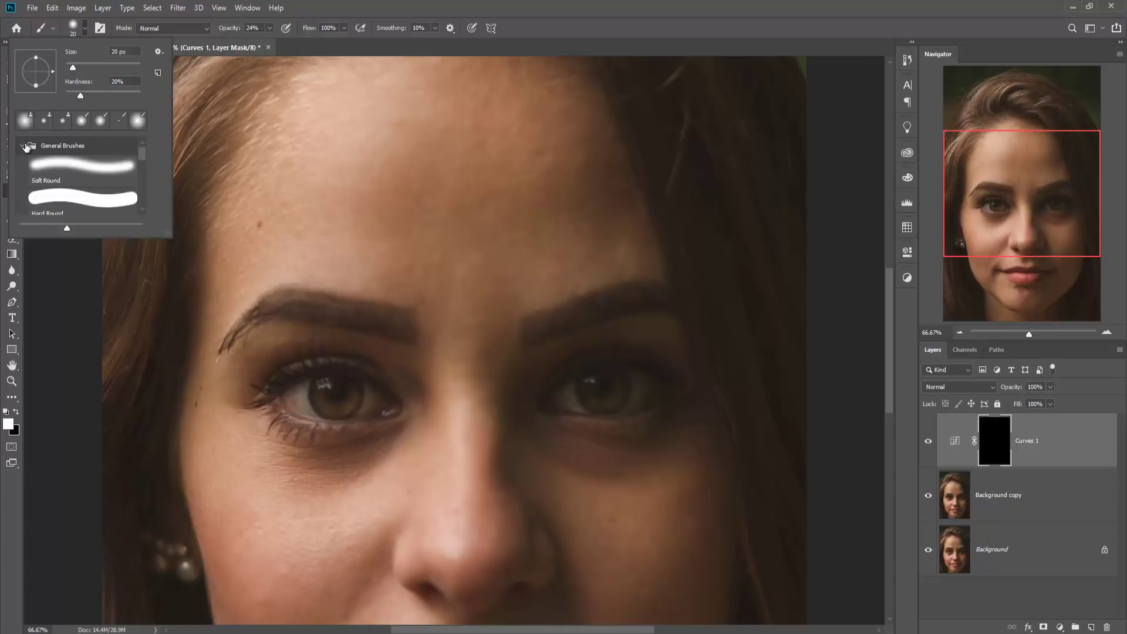
pyautogui.click(71, 166)
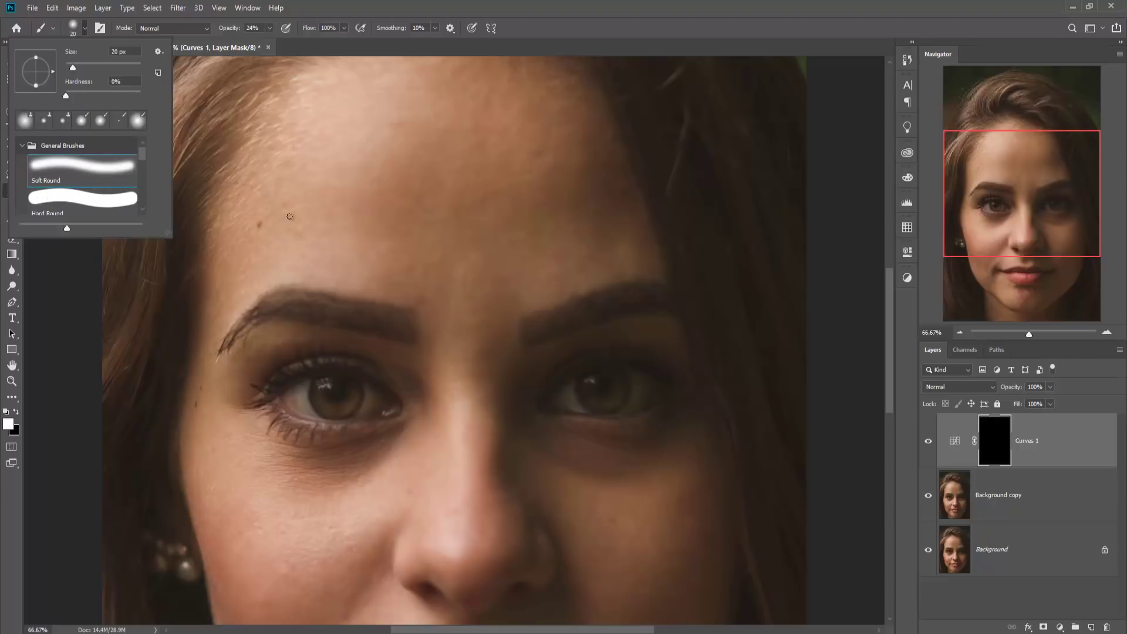
pyautogui.click(563, 5)
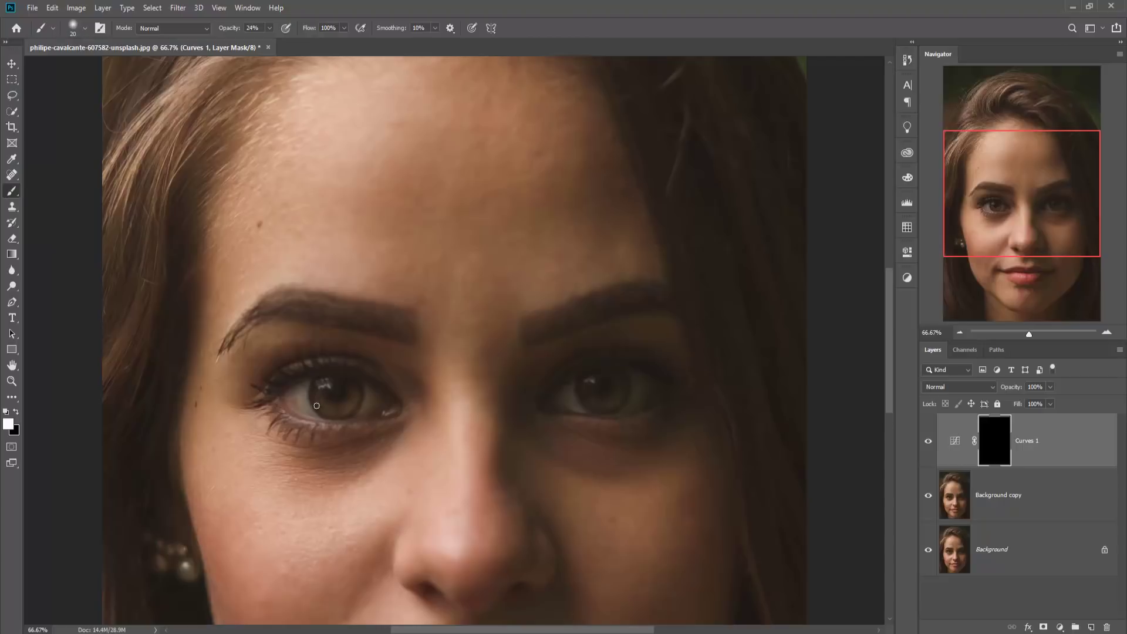
# Set the brush opacity to 100% for close-up work on the eye at 200% zoom
pyautogui.hotkey('ctrl', '+')
pyautogui.hotkey('ctrl', '+')
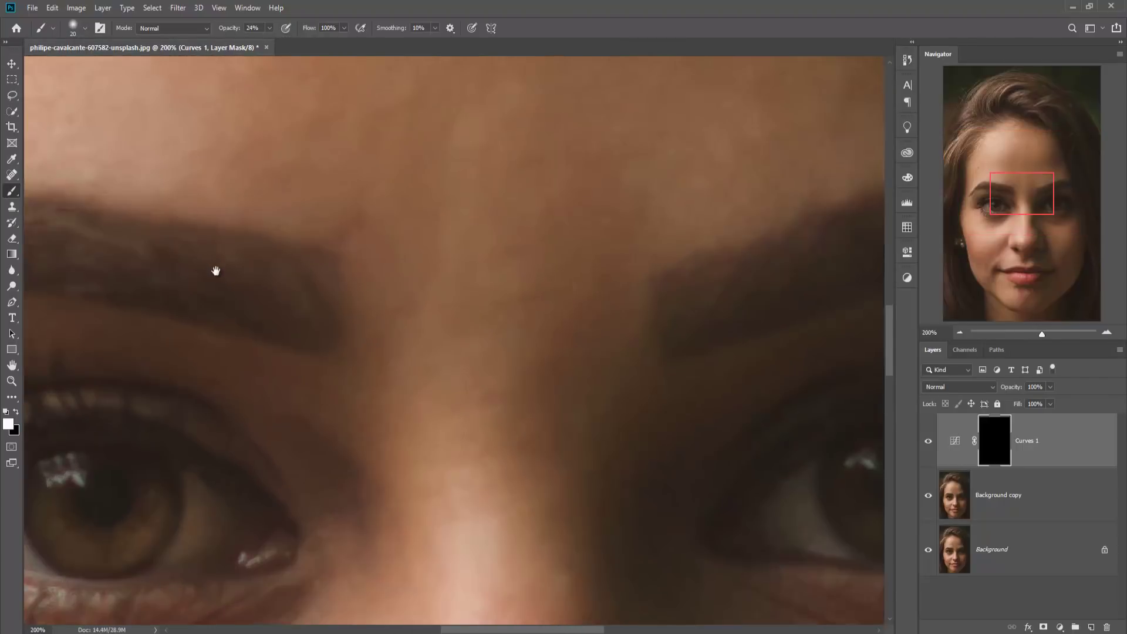
pyautogui.moveTo(216, 271); pyautogui.dragTo(487, 308)
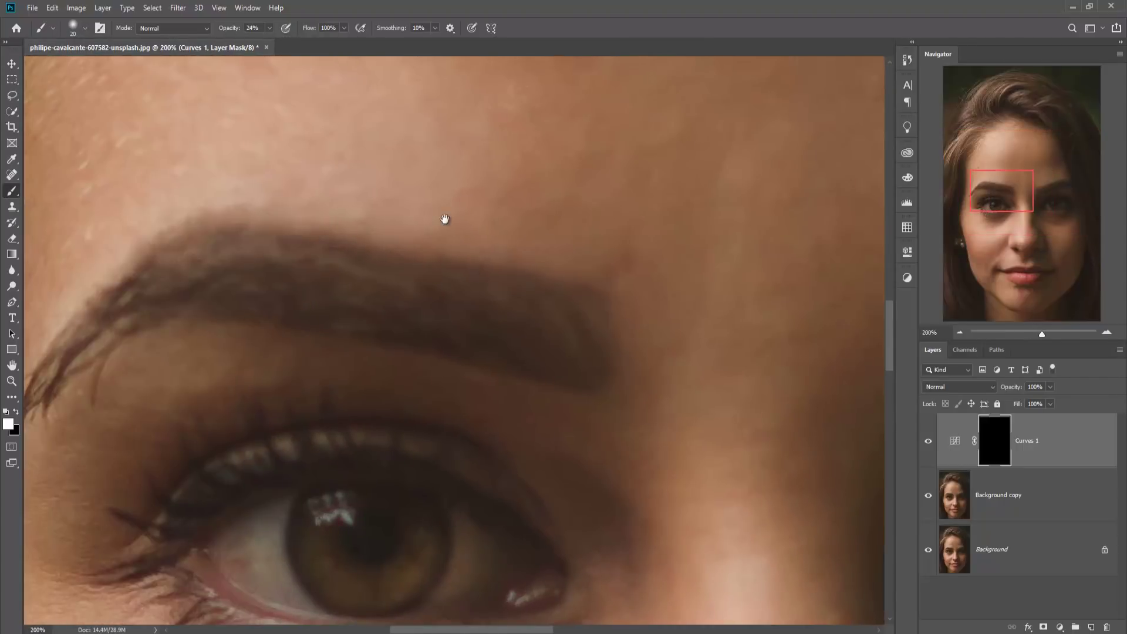
pyautogui.click(269, 28)
pyautogui.moveTo(267, 42); pyautogui.dragTo(327, 47)
pyautogui.moveTo(455, 537); pyautogui.dragTo(519, 409)
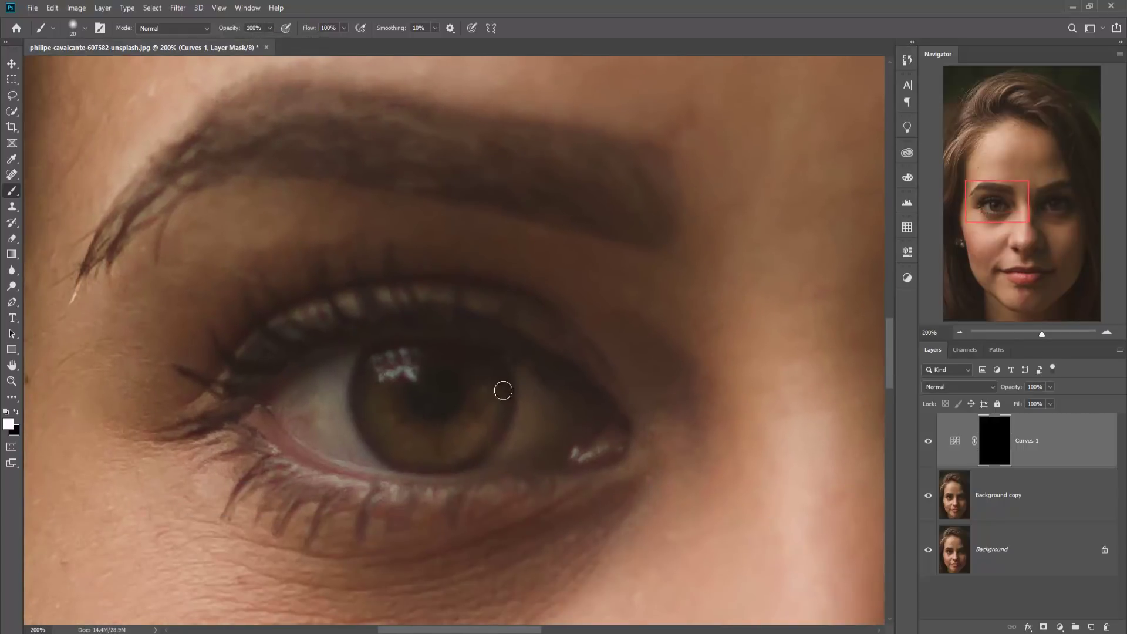
# Paint fine radial white strokes with a 3 px brush on the Curves mask, from the iris edge toward the pupil, all around the iris
pyautogui.press('[')
pyautogui.moveTo(391, 434); pyautogui.dragTo(418, 415)
pyautogui.moveTo(395, 458); pyautogui.dragTo(420, 418)
pyautogui.moveTo(387, 454); pyautogui.dragTo(419, 418)
pyautogui.moveTo(376, 442); pyautogui.dragTo(416, 415)
pyautogui.moveTo(356, 424); pyautogui.dragTo(415, 414)
pyautogui.moveTo(372, 401)
pyautogui.mouseDown()
pyautogui.moveTo(357, 371)
pyautogui.moveTo(393, 390)
pyautogui.moveTo(372, 379)
pyautogui.moveTo(381, 354)
pyautogui.moveTo(426, 363)
pyautogui.moveTo(427, 345)
pyautogui.moveTo(502, 375)
pyautogui.moveTo(472, 377)
pyautogui.moveTo(504, 406)
pyautogui.mouseUp()
pyautogui.moveTo(432, 423)
pyautogui.mouseDown()
pyautogui.moveTo(432, 455)
pyautogui.moveTo(447, 461)
pyautogui.moveTo(445, 422)
pyautogui.moveTo(460, 457)
pyautogui.moveTo(433, 457)
pyautogui.moveTo(472, 392)
pyautogui.moveTo(499, 428)
pyautogui.moveTo(470, 420)
pyautogui.moveTo(462, 460)
pyautogui.moveTo(478, 424)
pyautogui.moveTo(493, 433)
pyautogui.moveTo(515, 408)
pyautogui.moveTo(445, 360)
pyautogui.mouseUp()
pyautogui.moveTo(403, 400)
pyautogui.mouseDown()
pyautogui.moveTo(421, 418)
pyautogui.moveTo(391, 455)
pyautogui.moveTo(481, 447)
pyautogui.moveTo(513, 384)
pyautogui.moveTo(361, 419)
pyautogui.moveTo(406, 466)
pyautogui.moveTo(469, 462)
pyautogui.moveTo(369, 417)
pyautogui.moveTo(373, 430)
pyautogui.moveTo(381, 363)
pyautogui.moveTo(414, 349)
pyautogui.moveTo(453, 356)
pyautogui.mouseUp()
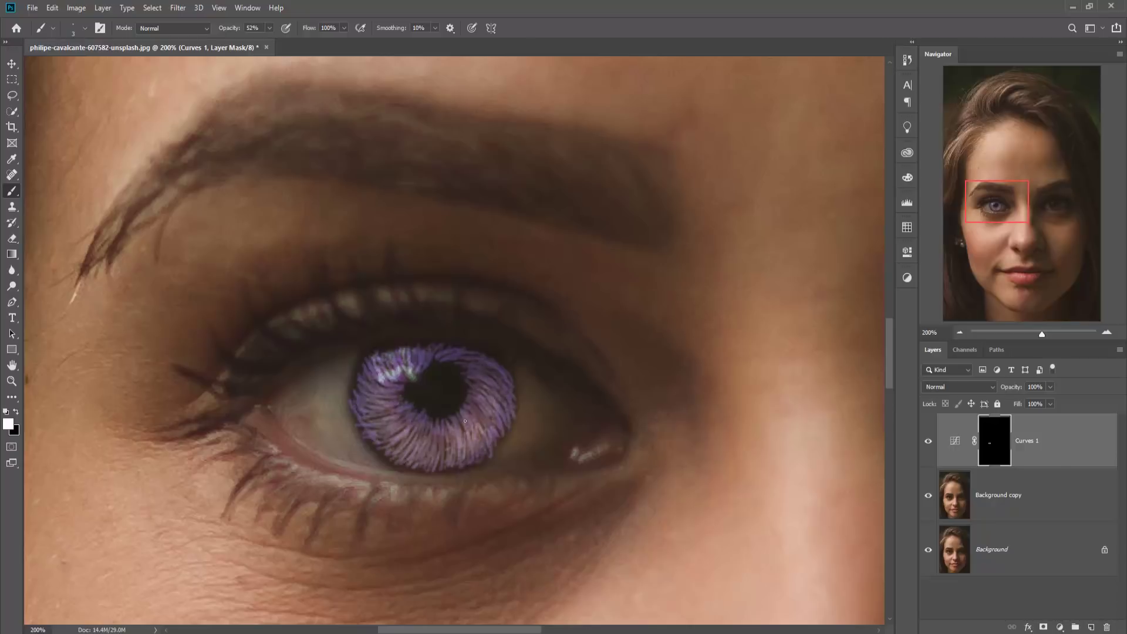
pyautogui.moveTo(498, 438); pyautogui.dragTo(431, 391)
# Add a new empty layer above the Curves adjustment layer
pyautogui.press('v')
pyautogui.click(1066, 440)
pyautogui.click(1090, 627)
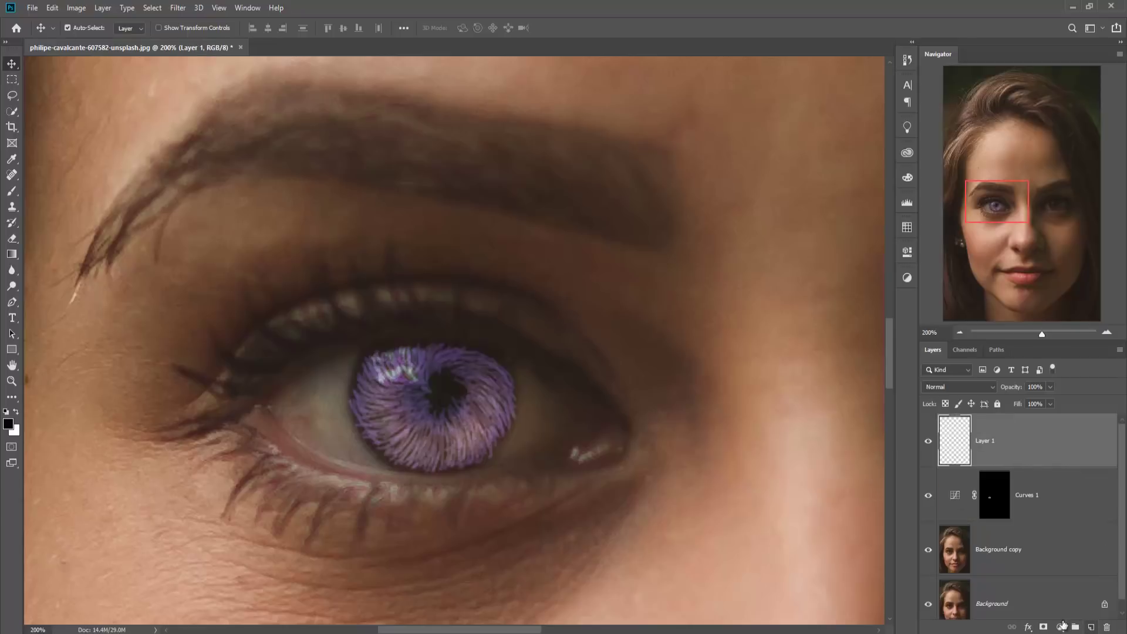
# Dab a soft pupil at the iris centre on the new layer, using near-black 030303 with a 50 px brush at 100% opacity
pyautogui.click(12, 190)
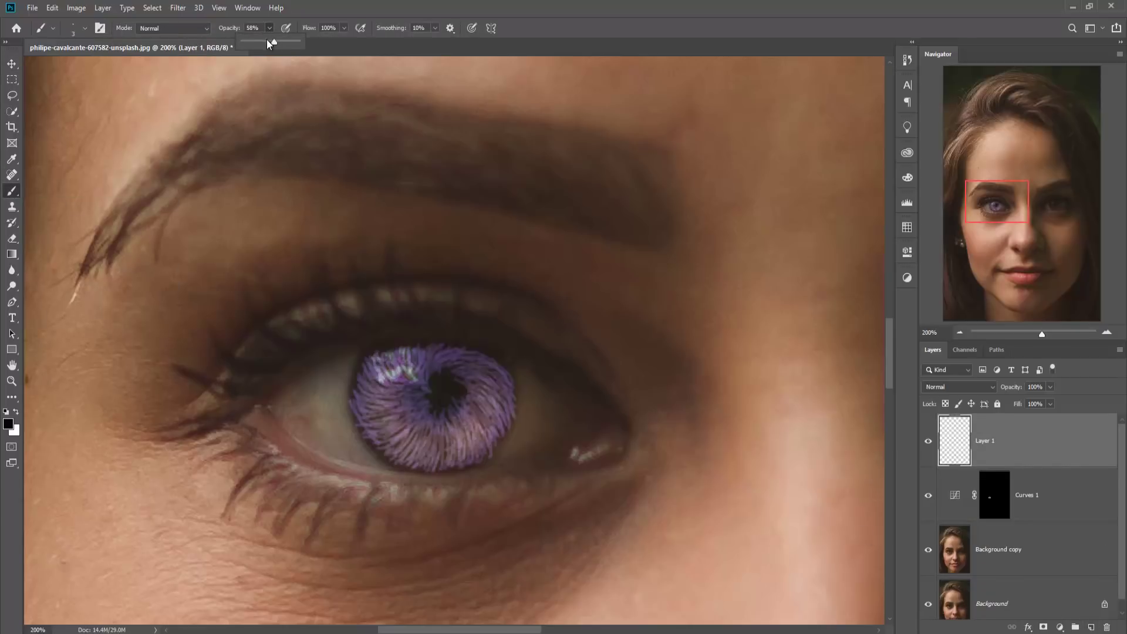
pyautogui.click(11, 424)
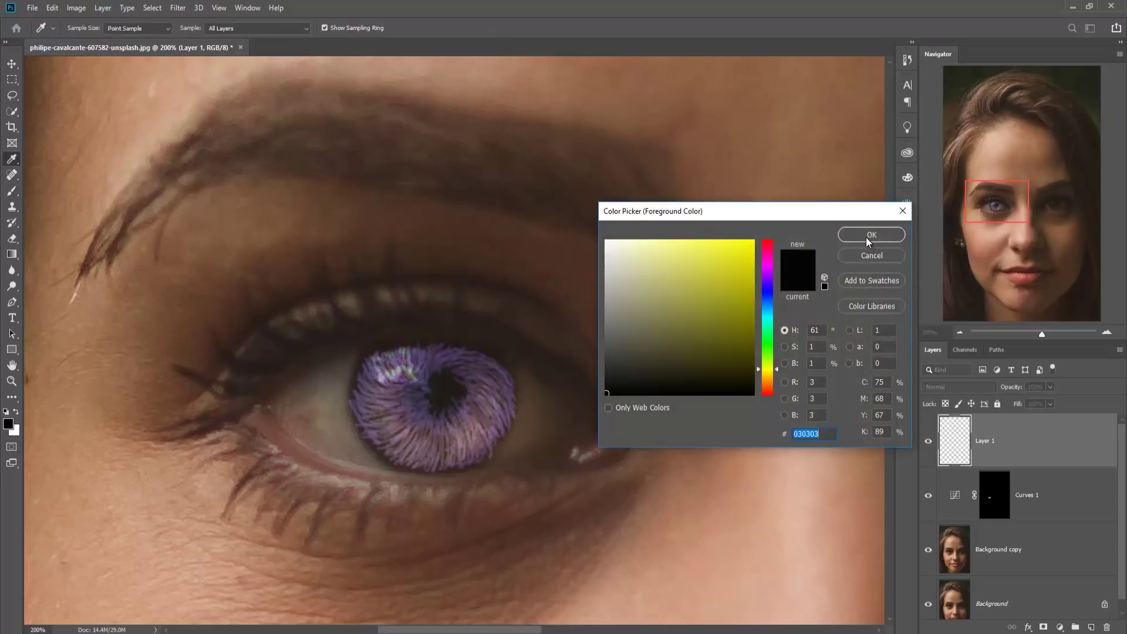
pyautogui.click(869, 240)
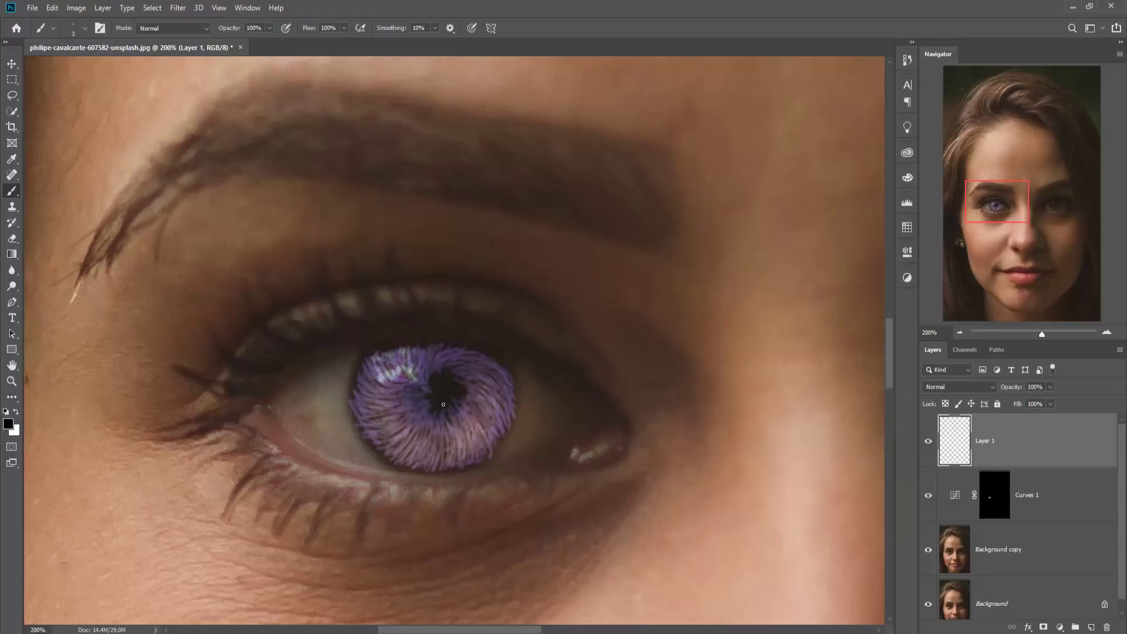
pyautogui.press(']')
pyautogui.press(']')
pyautogui.press(']')
pyautogui.press(']')
pyautogui.click(440, 392)
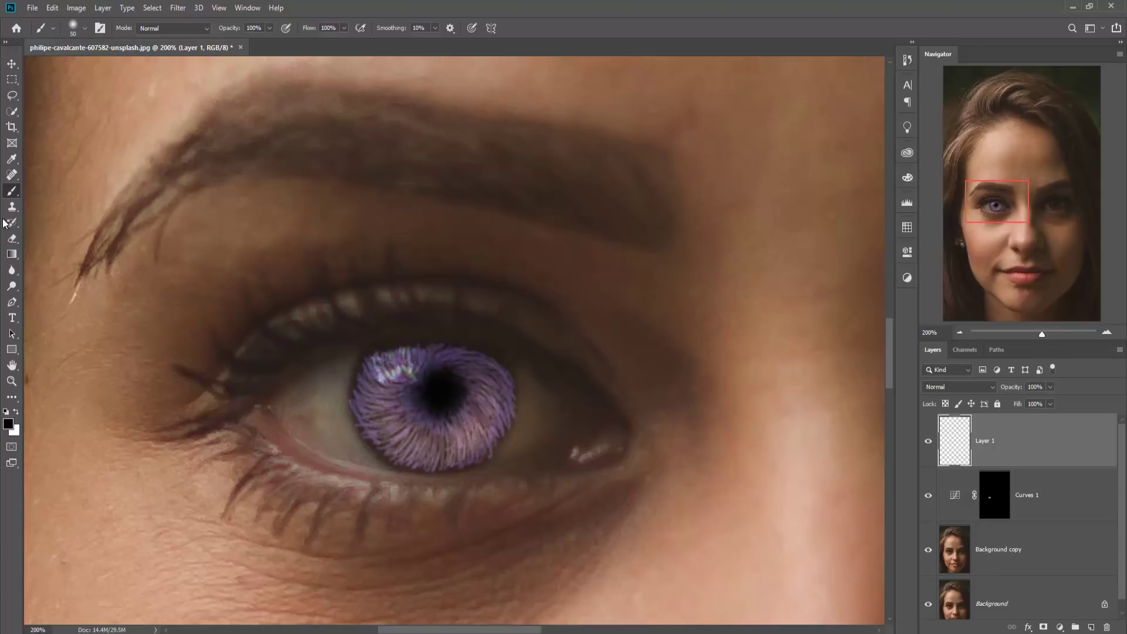
# Show the transform controls and enlarge the painted pupil to about 117% width and 119% height, keeping it centred in the iris
pyautogui.click(8, 63)
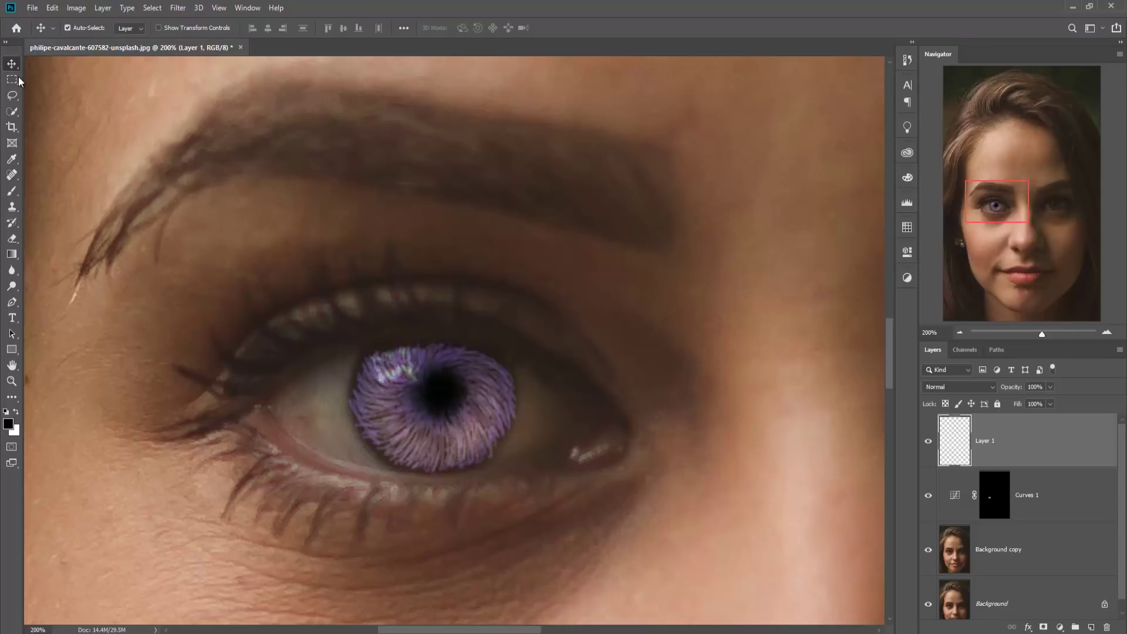
pyautogui.click(158, 28)
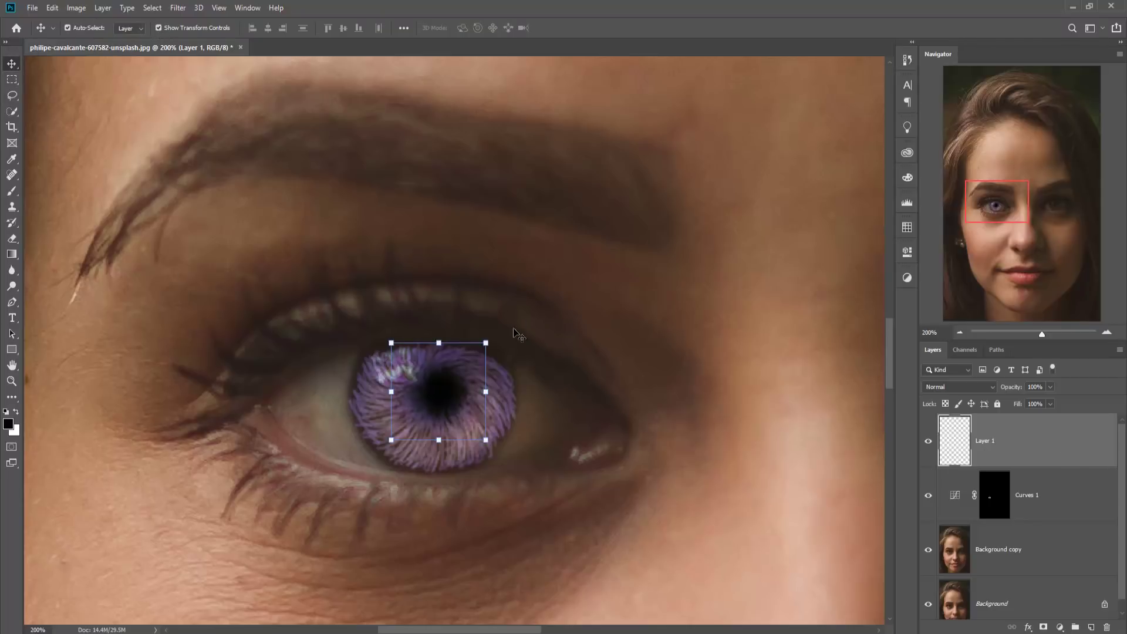
pyautogui.moveTo(486, 341); pyautogui.dragTo(495, 331)
pyautogui.moveTo(443, 382); pyautogui.dragTo(445, 382)
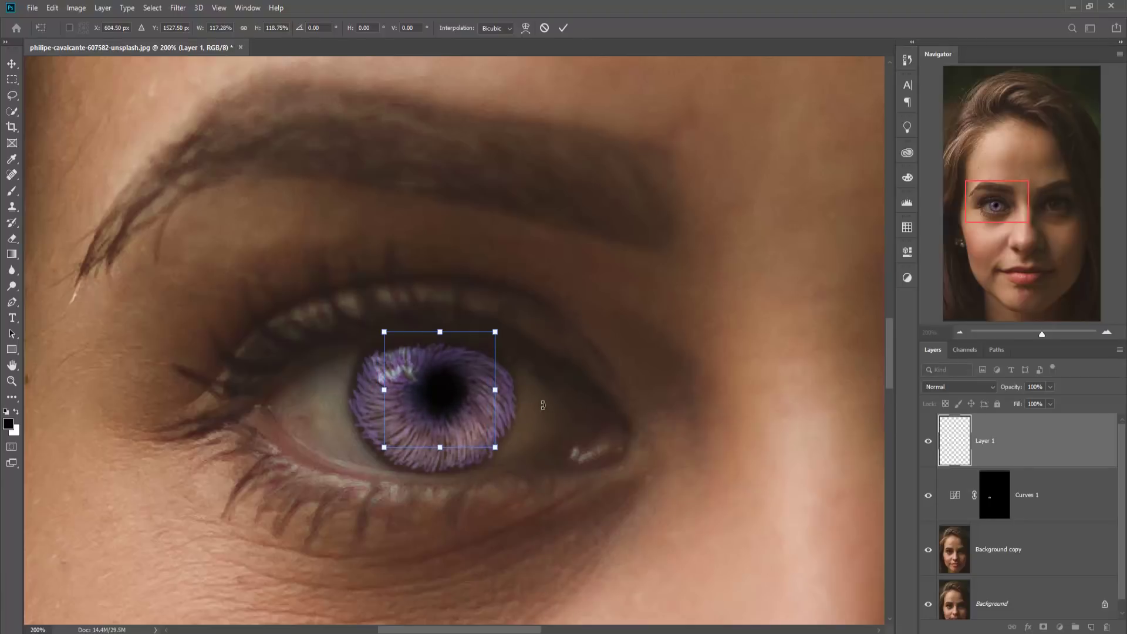
pyautogui.press('Up')
pyautogui.press('Down')
pyautogui.click(564, 28)
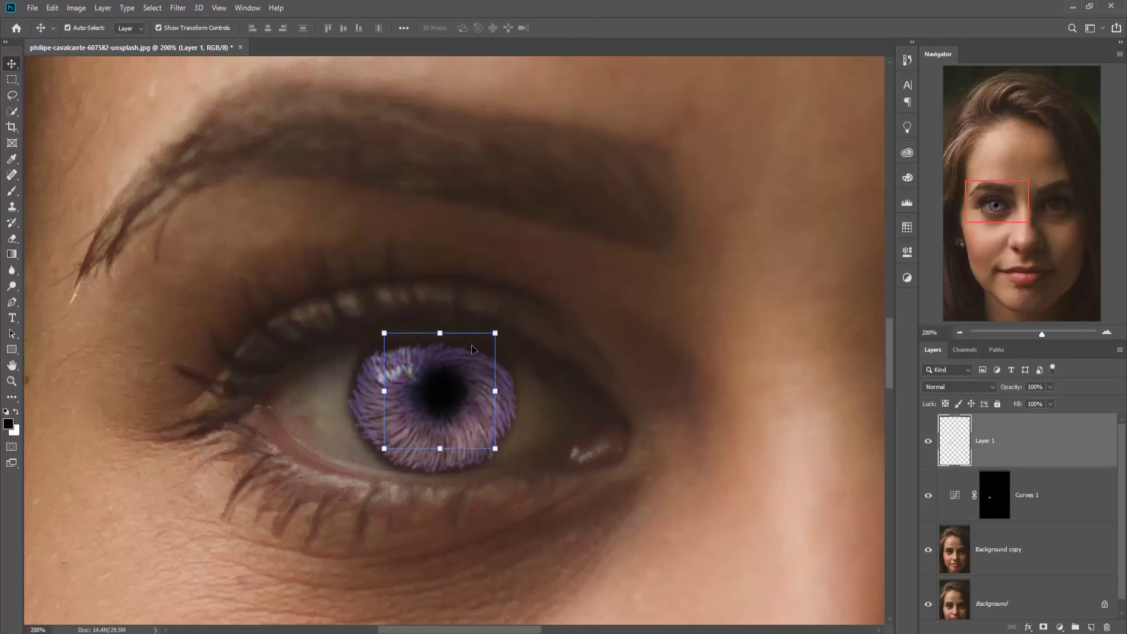
# Scale the pupil up once more to 103.42% and realign it over the iris centre
pyautogui.moveTo(498, 330); pyautogui.dragTo(503, 324)
pyautogui.moveTo(453, 383); pyautogui.dragTo(451, 382)
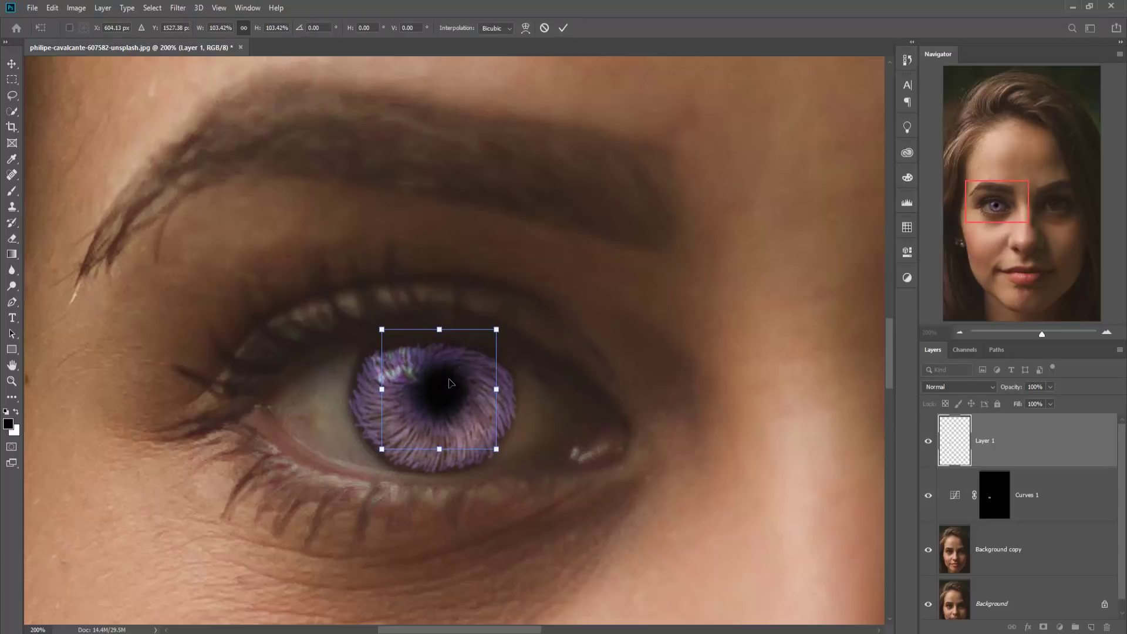
pyautogui.click(563, 27)
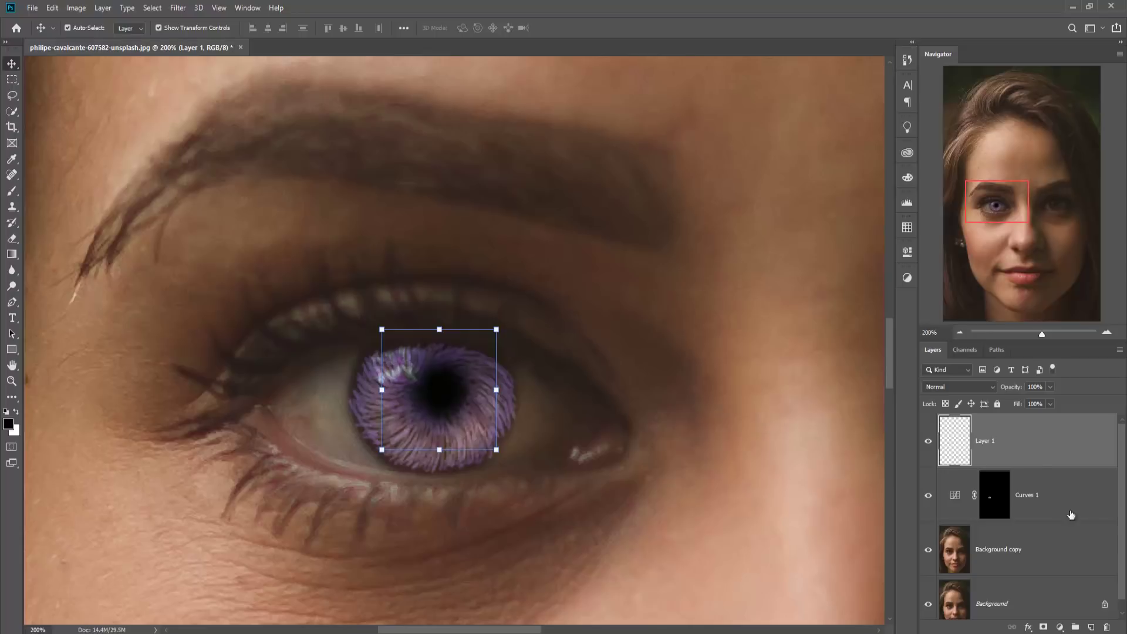
# Add a layer directly above the Curves adjustment and shade the iris rim softly in black with a 20 px brush at 14% opacity
pyautogui.click(1036, 482)
pyautogui.click(1089, 628)
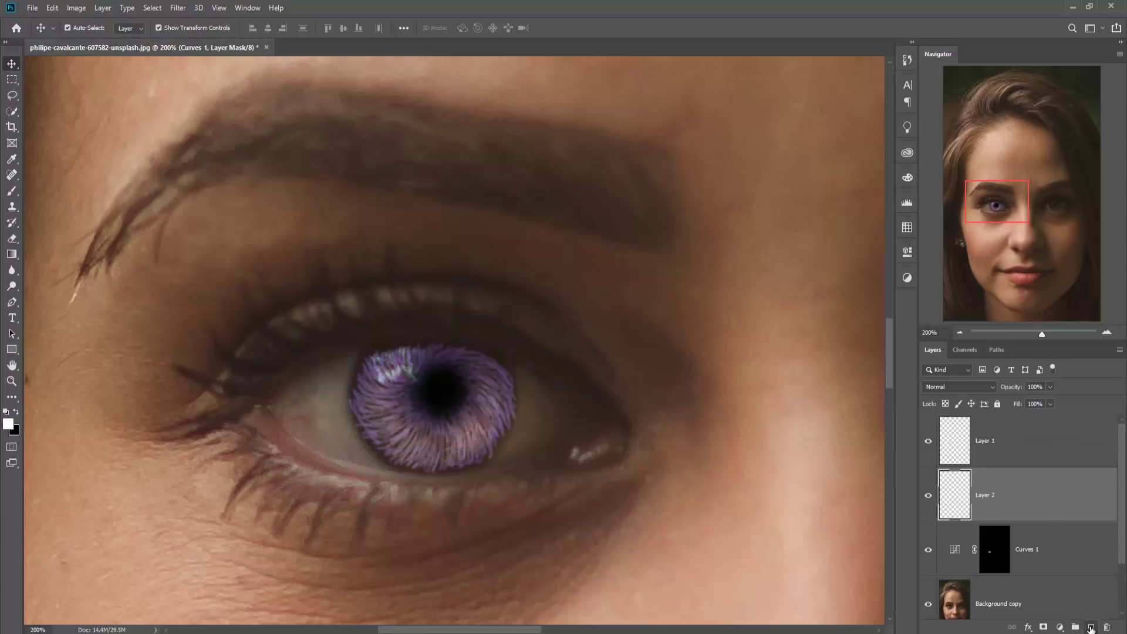
pyautogui.click(12, 191)
pyautogui.click(268, 27)
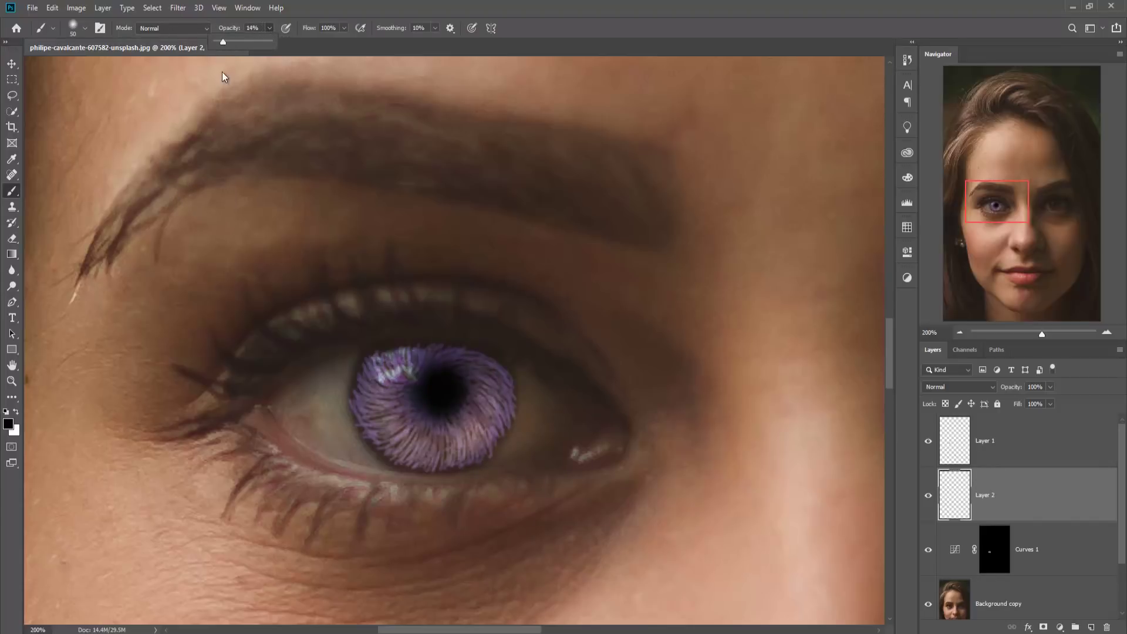
pyautogui.press('[')
pyautogui.press('[')
pyautogui.press('[')
pyautogui.moveTo(373, 358)
pyautogui.mouseDown()
pyautogui.moveTo(359, 419)
pyautogui.moveTo(365, 358)
pyautogui.moveTo(359, 417)
pyautogui.moveTo(359, 398)
pyautogui.moveTo(369, 443)
pyautogui.moveTo(361, 414)
pyautogui.moveTo(378, 454)
pyautogui.moveTo(368, 431)
pyautogui.moveTo(398, 465)
pyautogui.moveTo(382, 447)
pyautogui.moveTo(433, 467)
pyautogui.moveTo(404, 464)
pyautogui.moveTo(440, 467)
pyautogui.moveTo(498, 447)
pyautogui.moveTo(467, 456)
pyautogui.moveTo(508, 416)
pyautogui.moveTo(498, 431)
pyautogui.moveTo(507, 372)
pyautogui.moveTo(507, 405)
pyautogui.moveTo(485, 352)
pyautogui.moveTo(444, 340)
pyautogui.moveTo(479, 347)
pyautogui.moveTo(396, 343)
pyautogui.moveTo(438, 337)
pyautogui.moveTo(420, 338)
pyautogui.moveTo(379, 350)
pyautogui.moveTo(483, 355)
pyautogui.moveTo(505, 380)
pyautogui.mouseUp()
# Paint black at 100% opacity on the Curves mask around the outer iris edge to trim the violet spill
pyautogui.click(1002, 563)
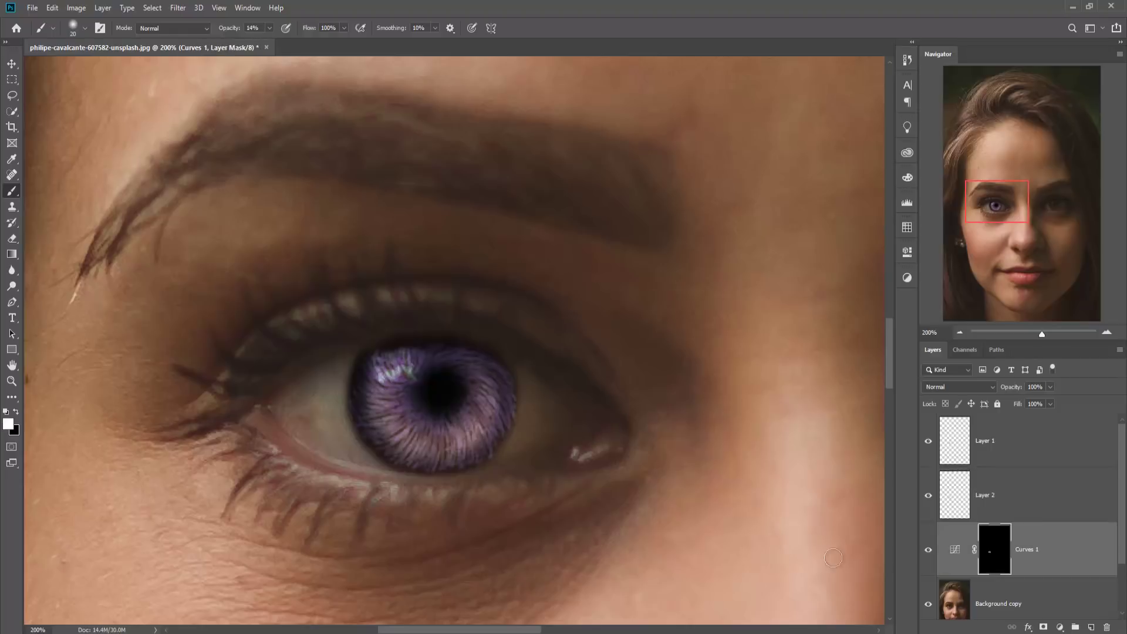
pyautogui.click(17, 412)
pyautogui.click(269, 28)
pyautogui.click(360, 355)
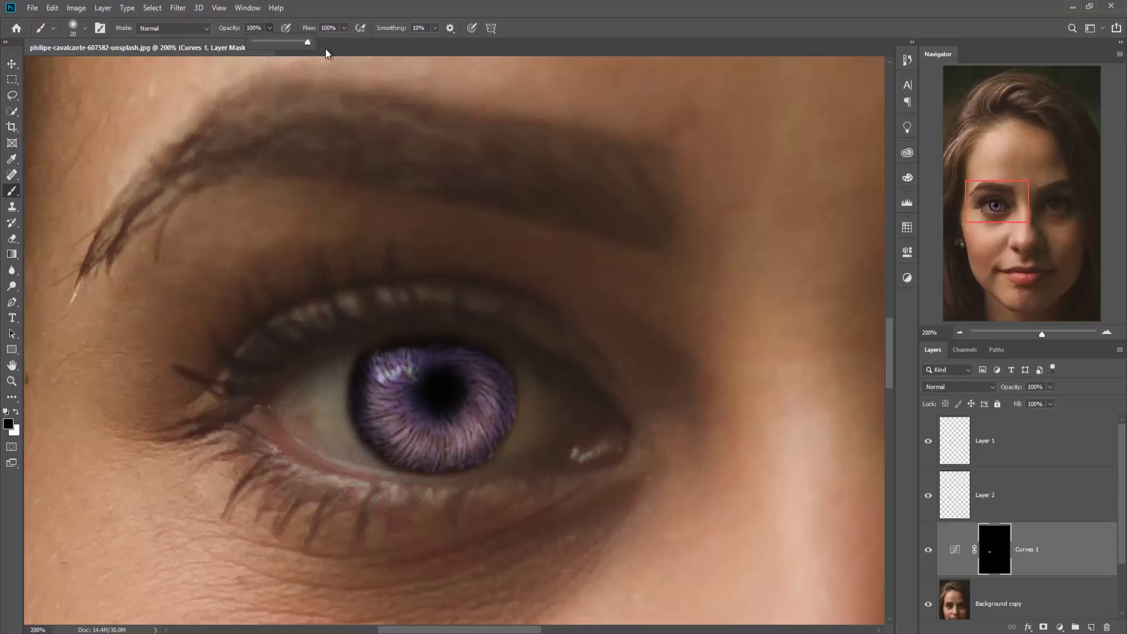
pyautogui.click(387, 343)
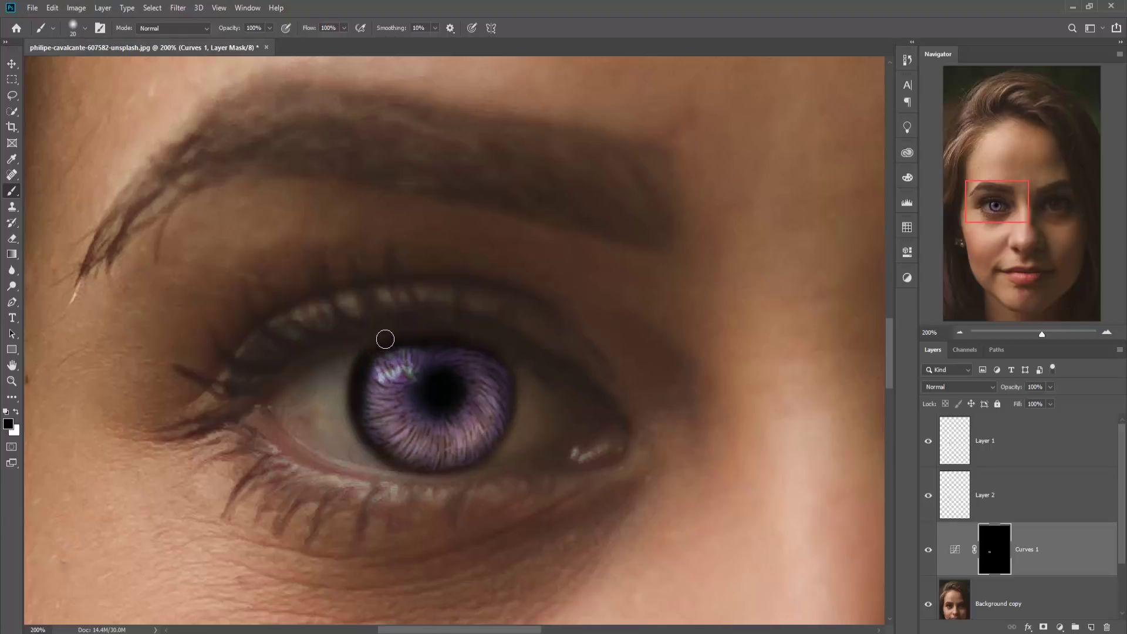
# Add a mask to the pupil layer and brush black on it at 18% opacity, keeping the layer opacity at 100%
pyautogui.click(981, 434)
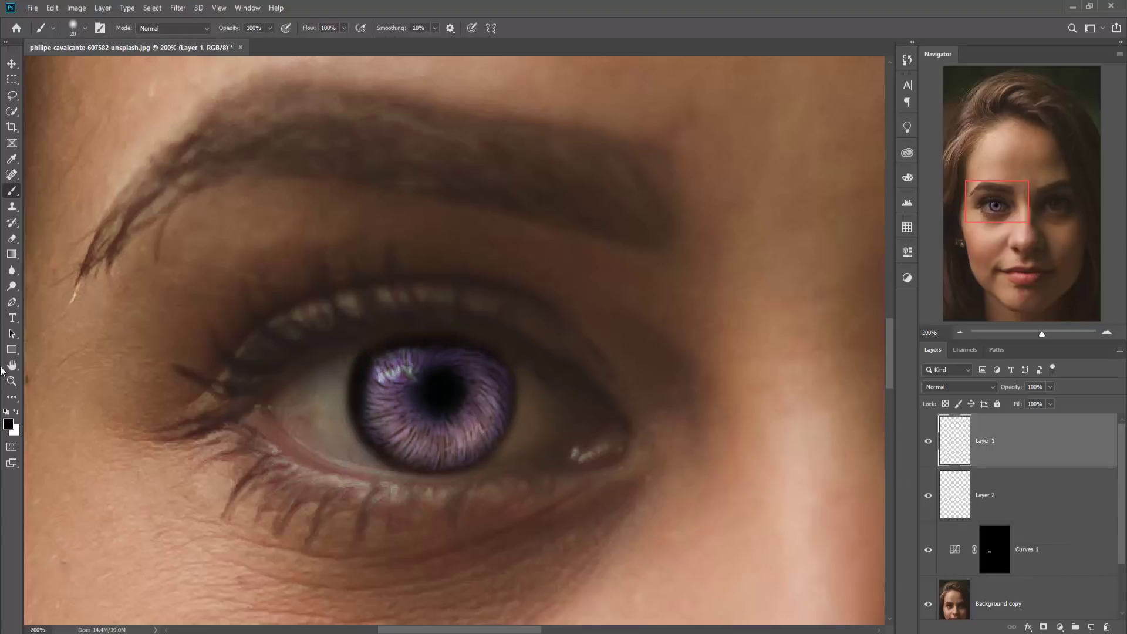
pyautogui.click(1044, 627)
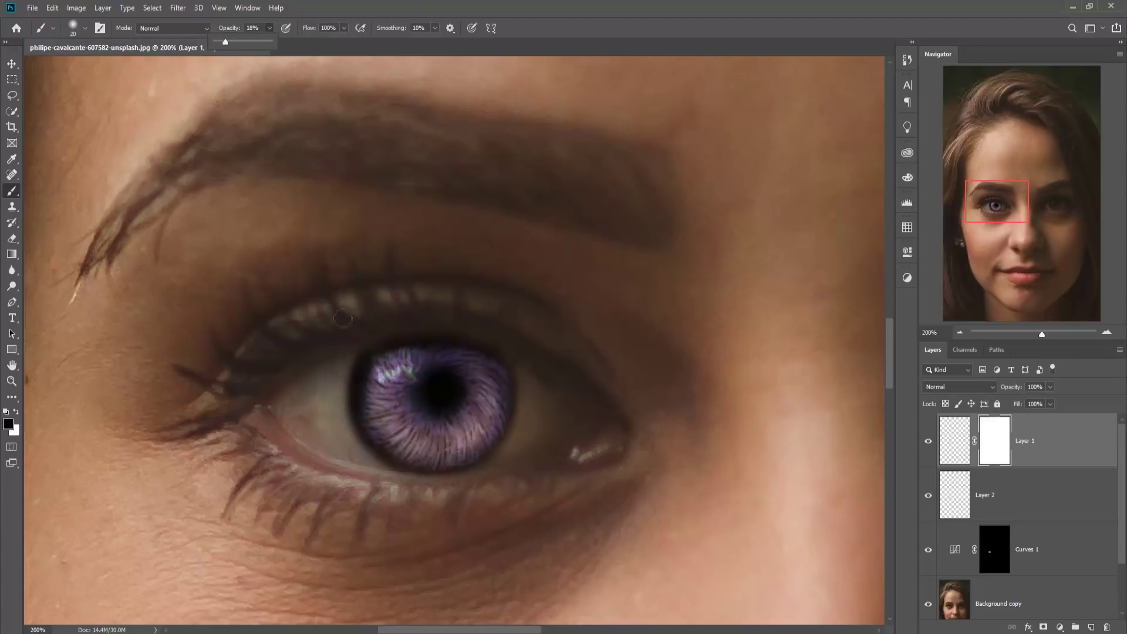
pyautogui.click(374, 377)
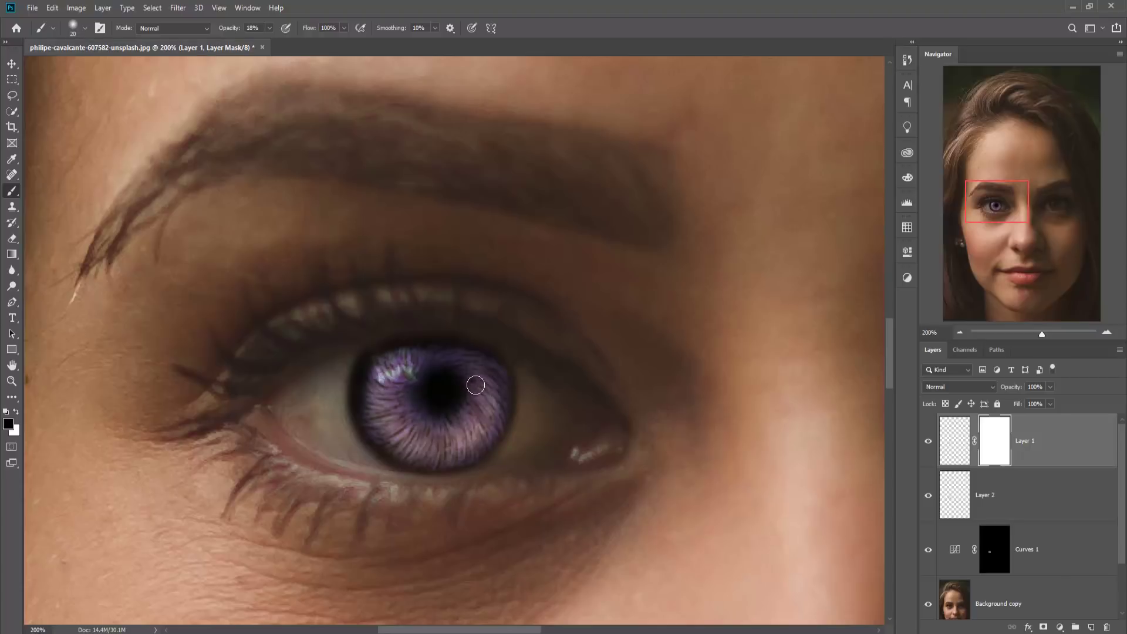
pyautogui.click(967, 440)
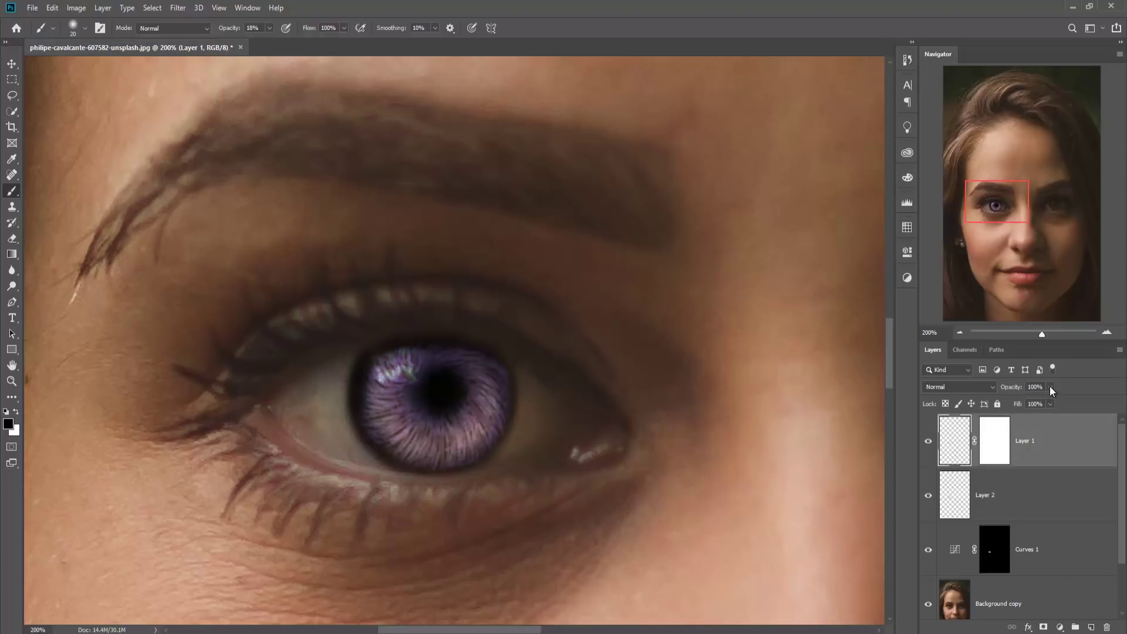
pyautogui.moveTo(1044, 399); pyautogui.dragTo(1065, 399)
# Add a mask to the rim-shading layer and paint black at 18% opacity on it to soften the shading along the iris edge
pyautogui.click(954, 495)
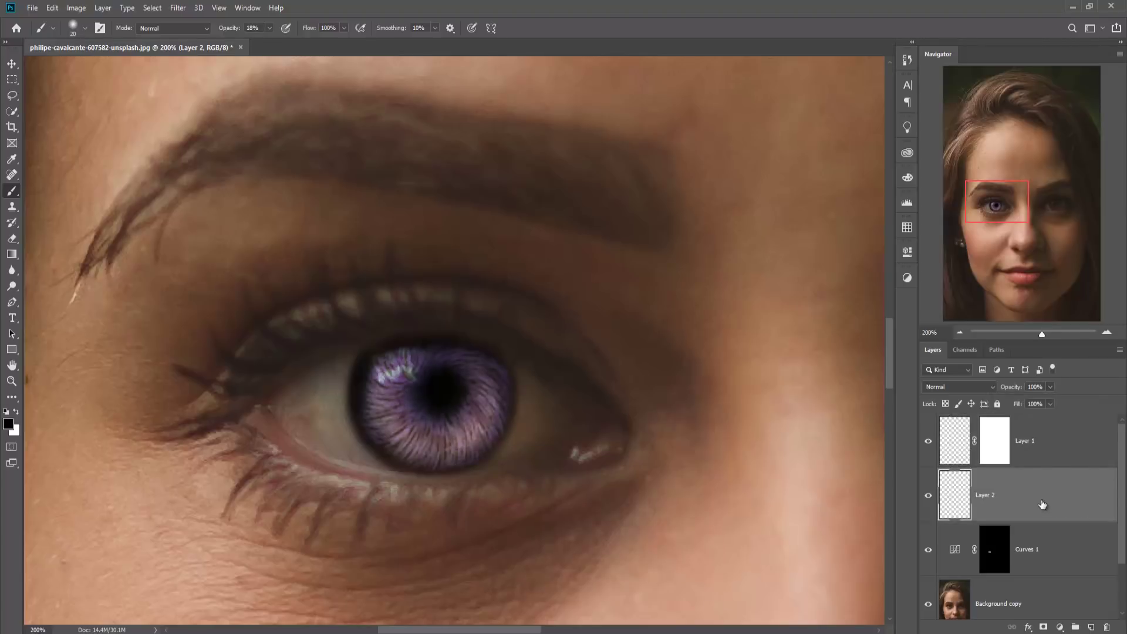
pyautogui.click(1044, 627)
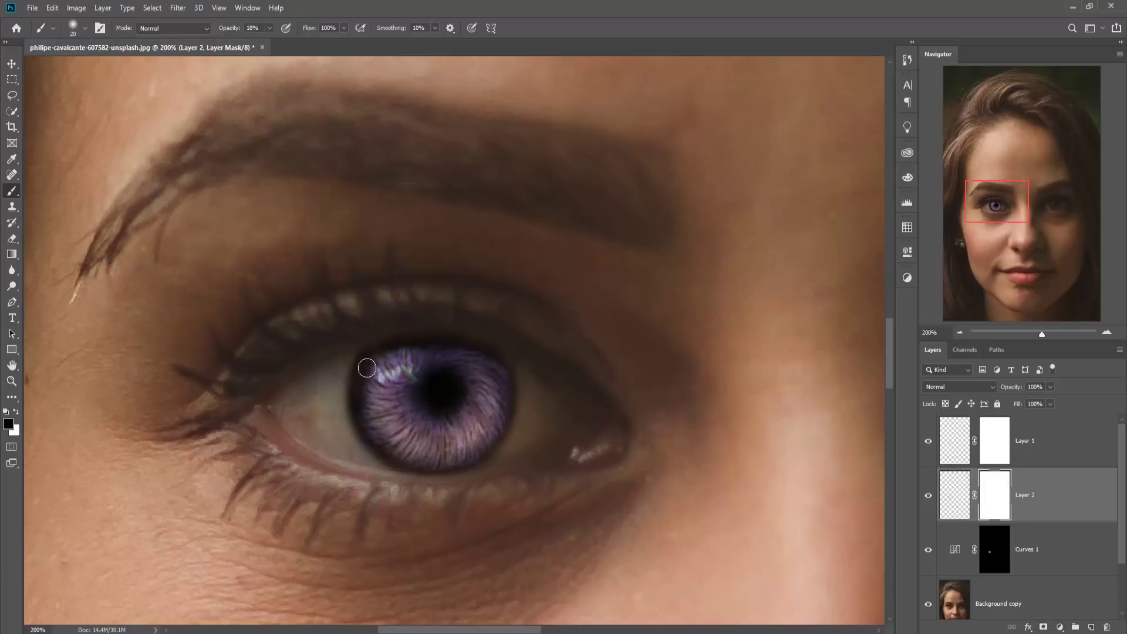
pyautogui.moveTo(362, 397)
pyautogui.mouseDown()
pyautogui.moveTo(364, 414)
pyautogui.moveTo(360, 378)
pyautogui.moveTo(378, 347)
pyautogui.moveTo(372, 360)
pyautogui.moveTo(385, 354)
pyautogui.moveTo(356, 401)
pyautogui.moveTo(372, 399)
pyautogui.moveTo(368, 415)
pyautogui.mouseUp()
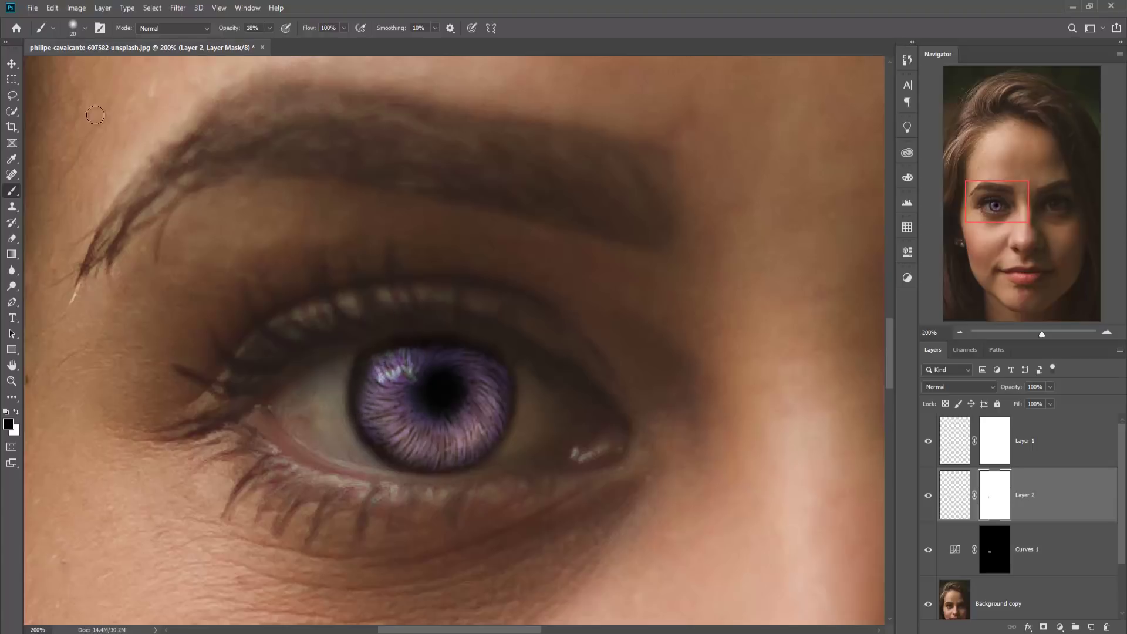
# Add a new layer on top and paint soft black at 11% opacity over the iris's upper-left edge and reflection
pyautogui.click(11, 67)
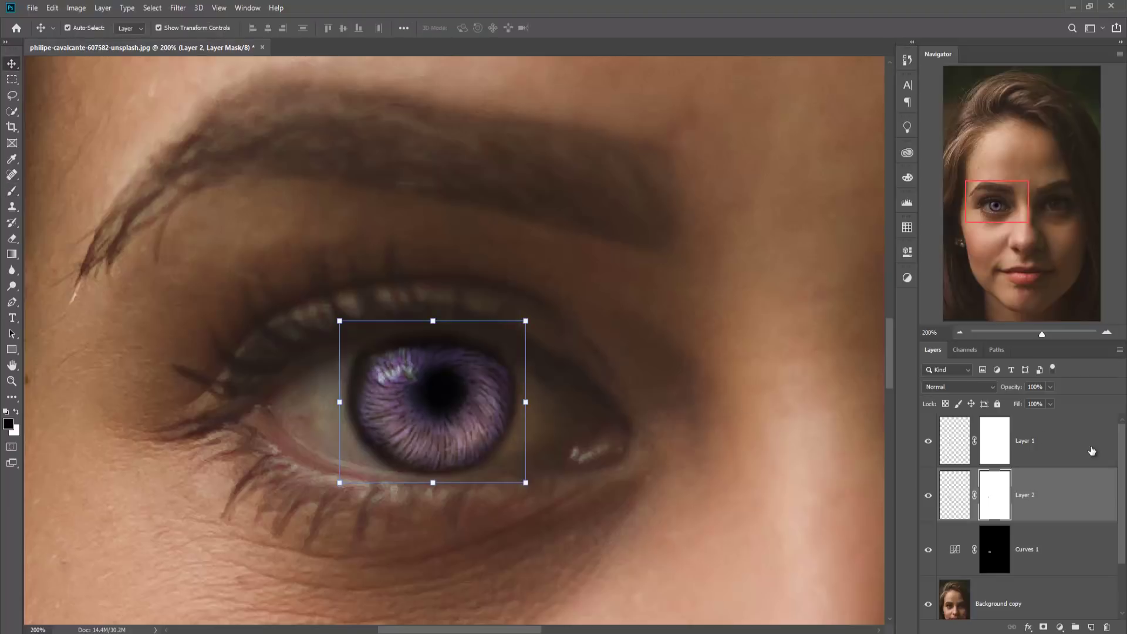
pyautogui.hotkey('ctrl', 'shift', 'alt', 'n')
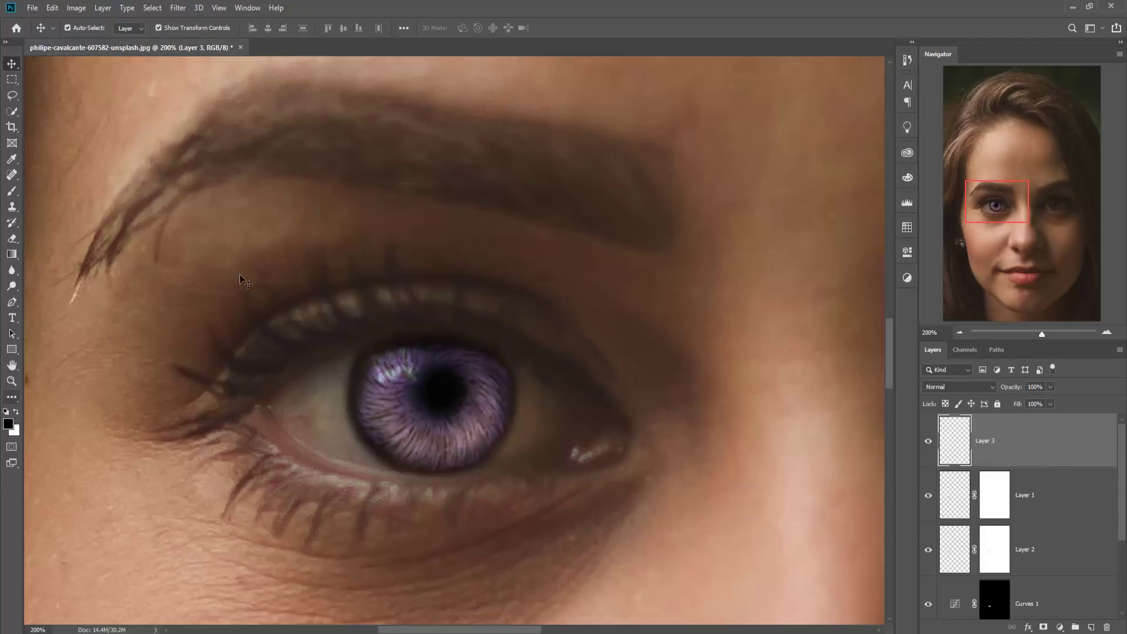
pyautogui.click(12, 190)
pyautogui.click(269, 28)
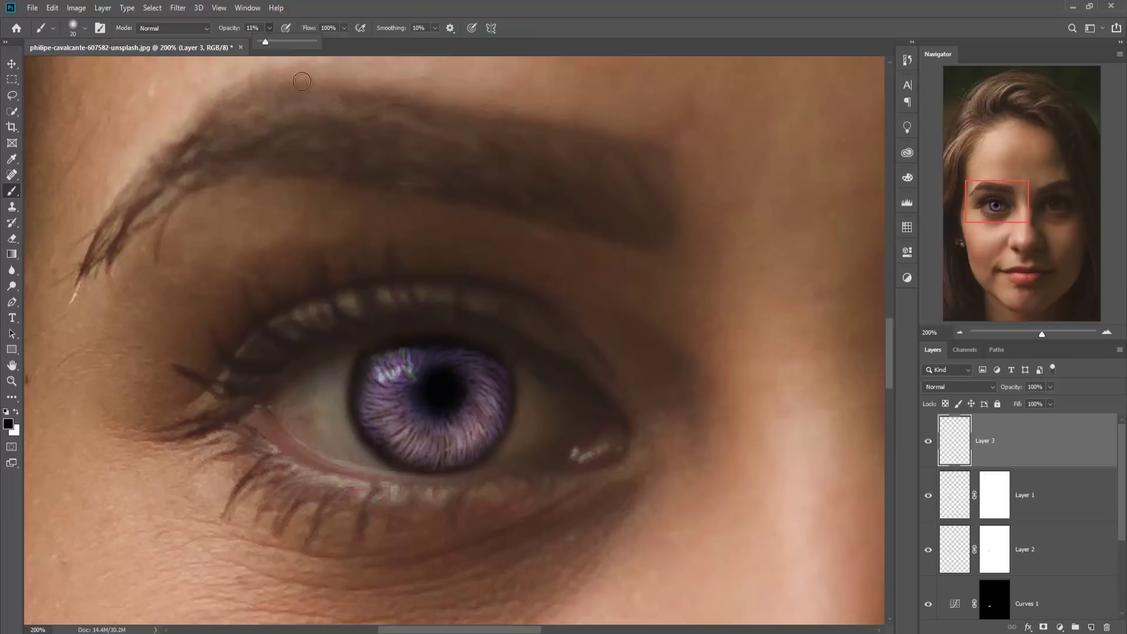
pyautogui.click(373, 353)
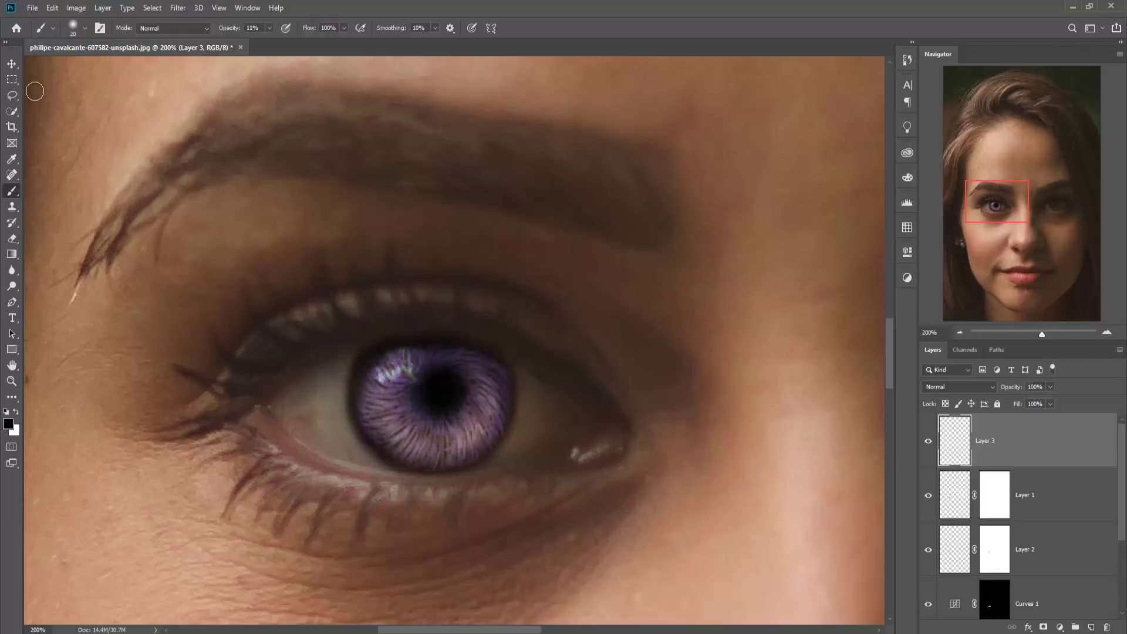
pyautogui.click(12, 63)
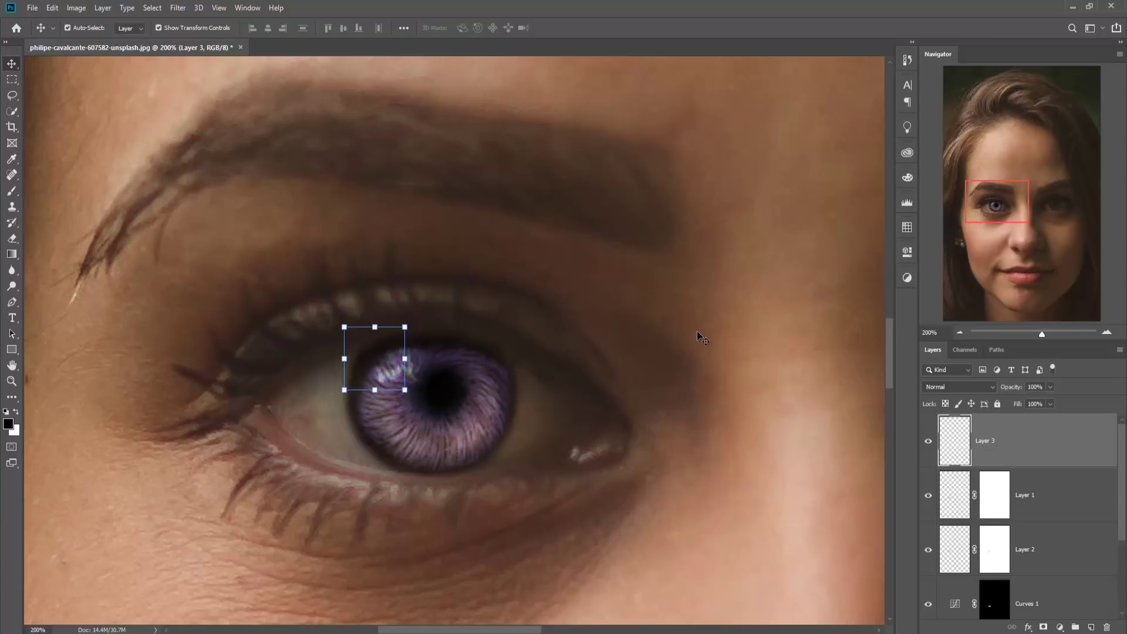
# Zoom out to 33.33% to show the whole portrait and hide the transform controls
pyautogui.hotkey('ctrl', '-')
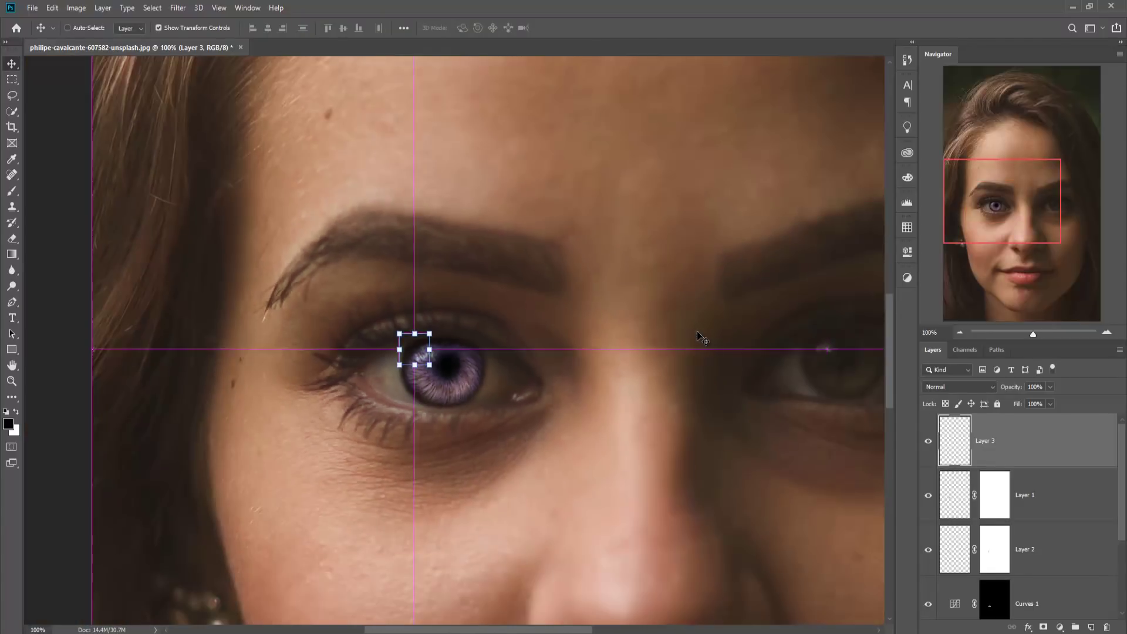
pyautogui.hotkey('ctrl', '-')
pyautogui.hotkey('ctrl', '-')
pyautogui.hotkey('ctrl', '-')
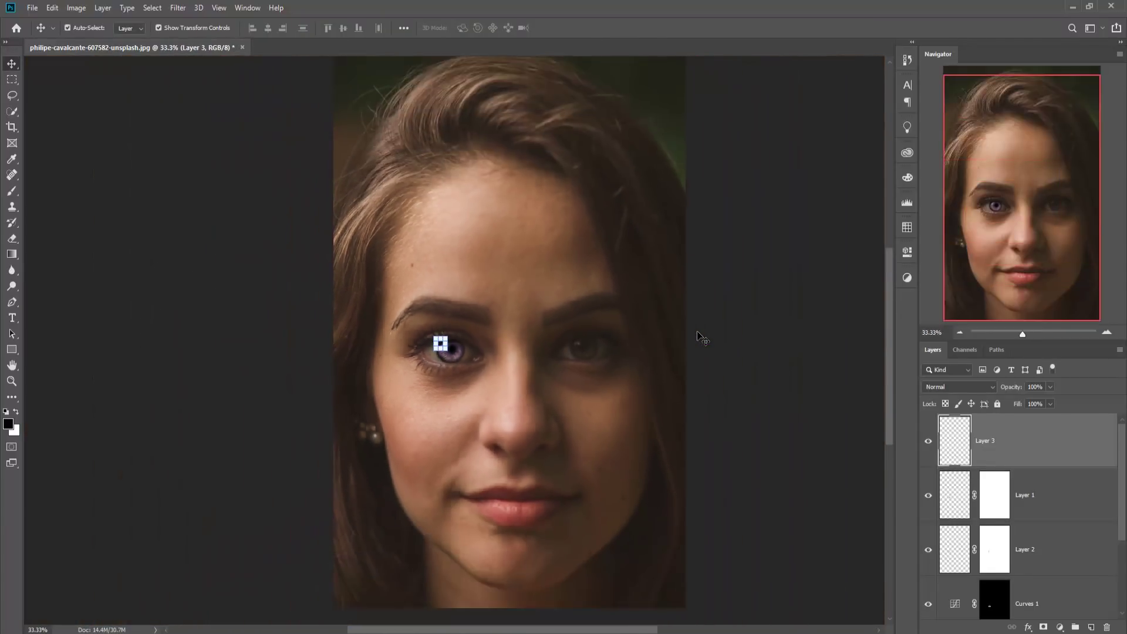
pyautogui.click(159, 28)
# Group all the eye-edit layers, from Layer 3 down to the Curves adjustment
pyautogui.scroll(-3, 1066, 449)
pyautogui.scroll(3, 1065, 449)
pyautogui.keyDown('shift'); pyautogui.click(1078, 596); pyautogui.keyUp('shift')
pyautogui.scroll(-2, 1077, 594)
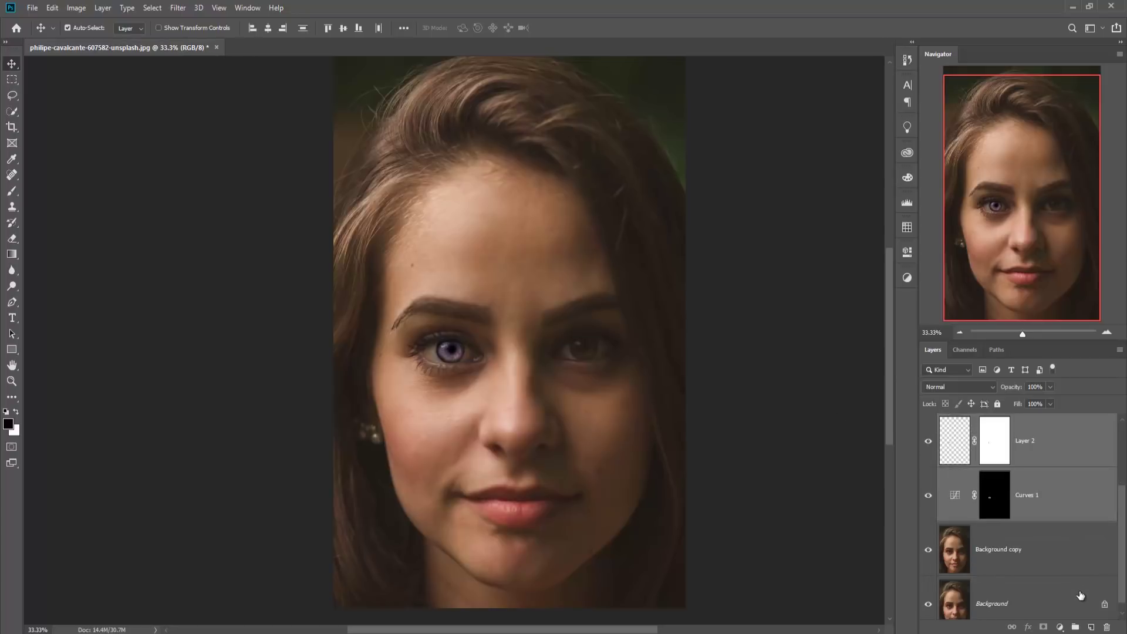
pyautogui.click(1076, 627)
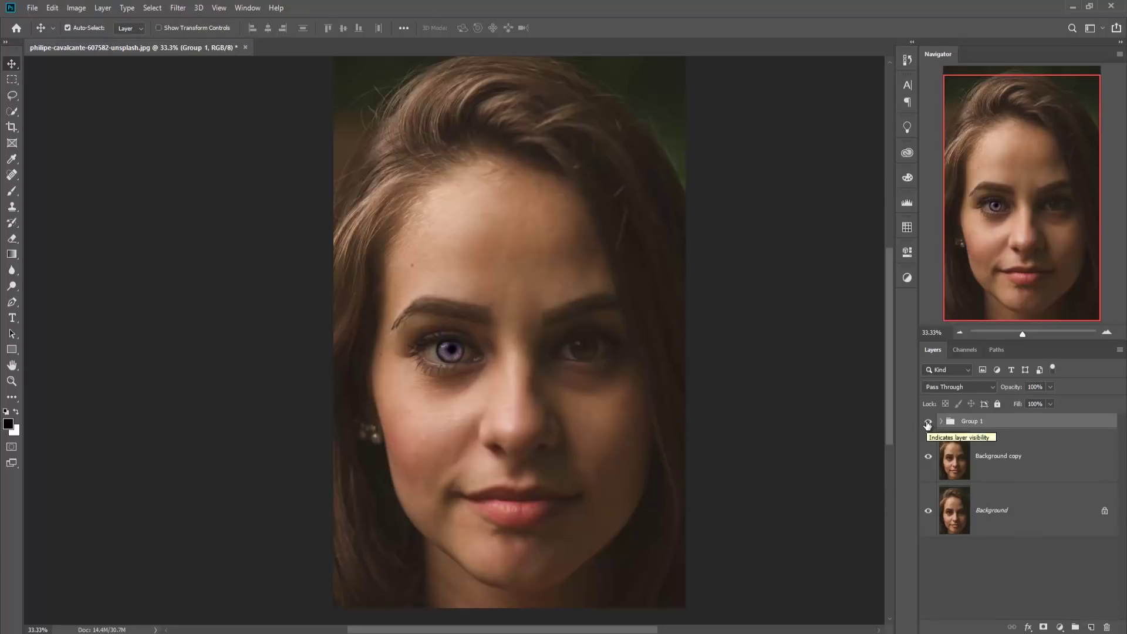
# Compare the portrait before and after the eye edit by toggling the group's visibility, leaving it shown
pyautogui.click(927, 422)
pyautogui.click(927, 423)
pyautogui.click(928, 423)
pyautogui.click(928, 423)
pyautogui.click(928, 423)
pyautogui.click(928, 423)
pyautogui.click(927, 423)
pyautogui.click(927, 423)
pyautogui.click(927, 423)
pyautogui.click(927, 422)
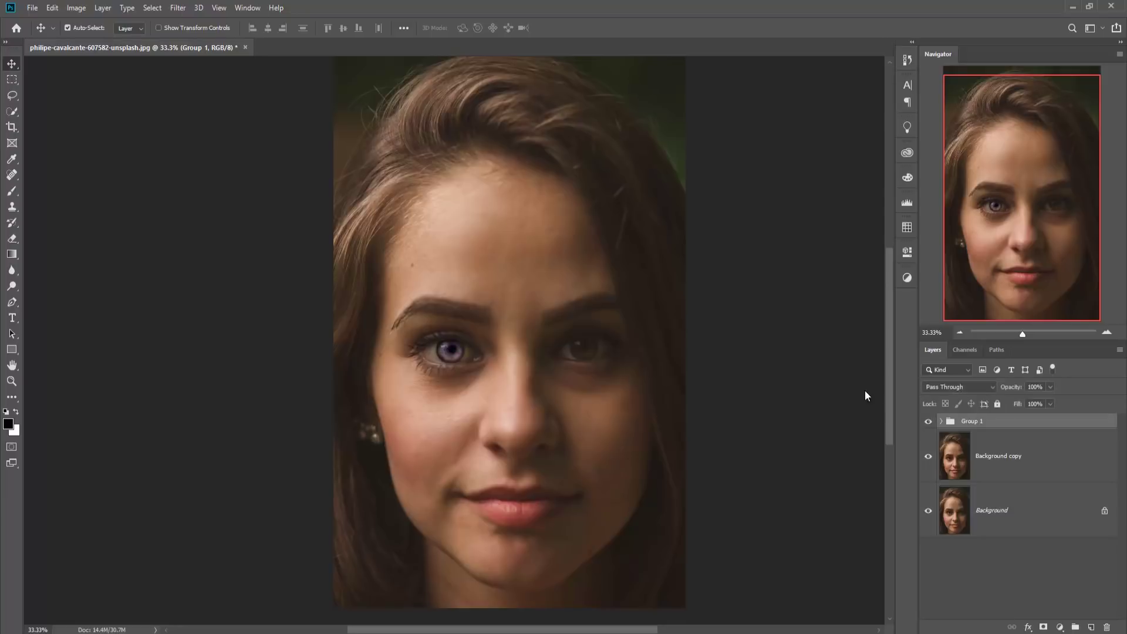